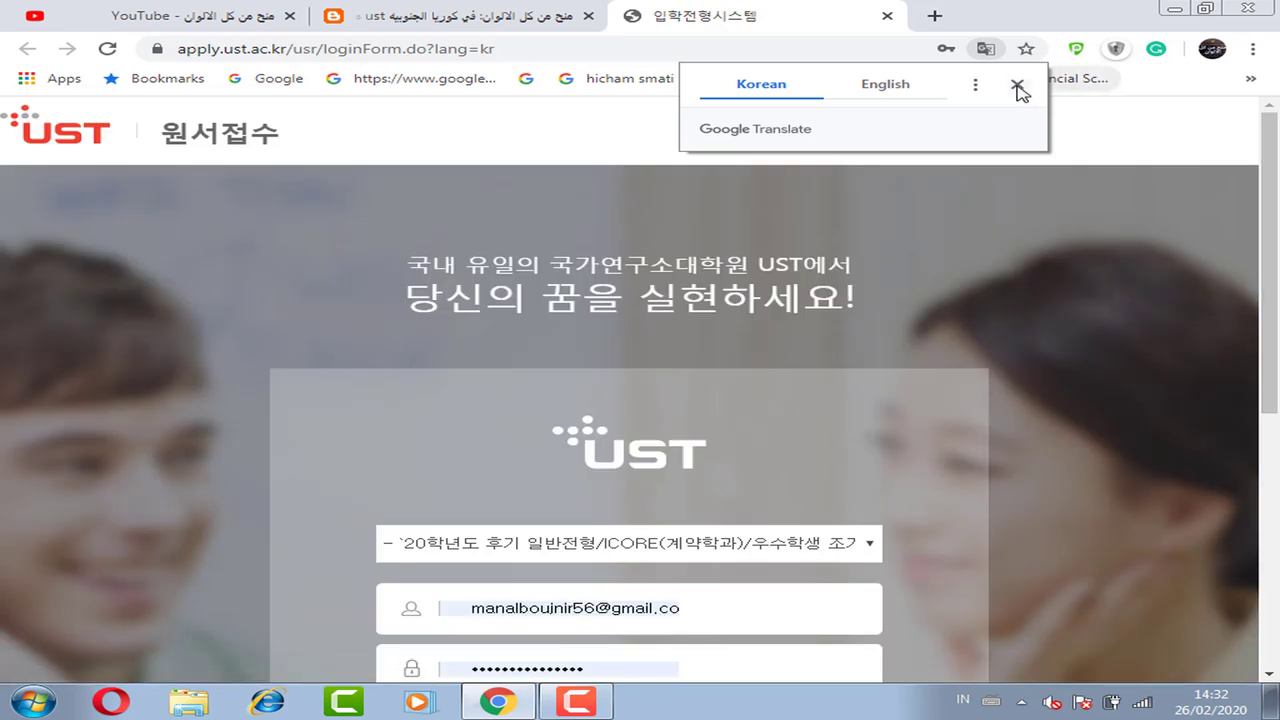
Step: Dismiss the translation offer and switch the admission site's language to English
{"action": "left_click", "coordinate": [1017, 84]}
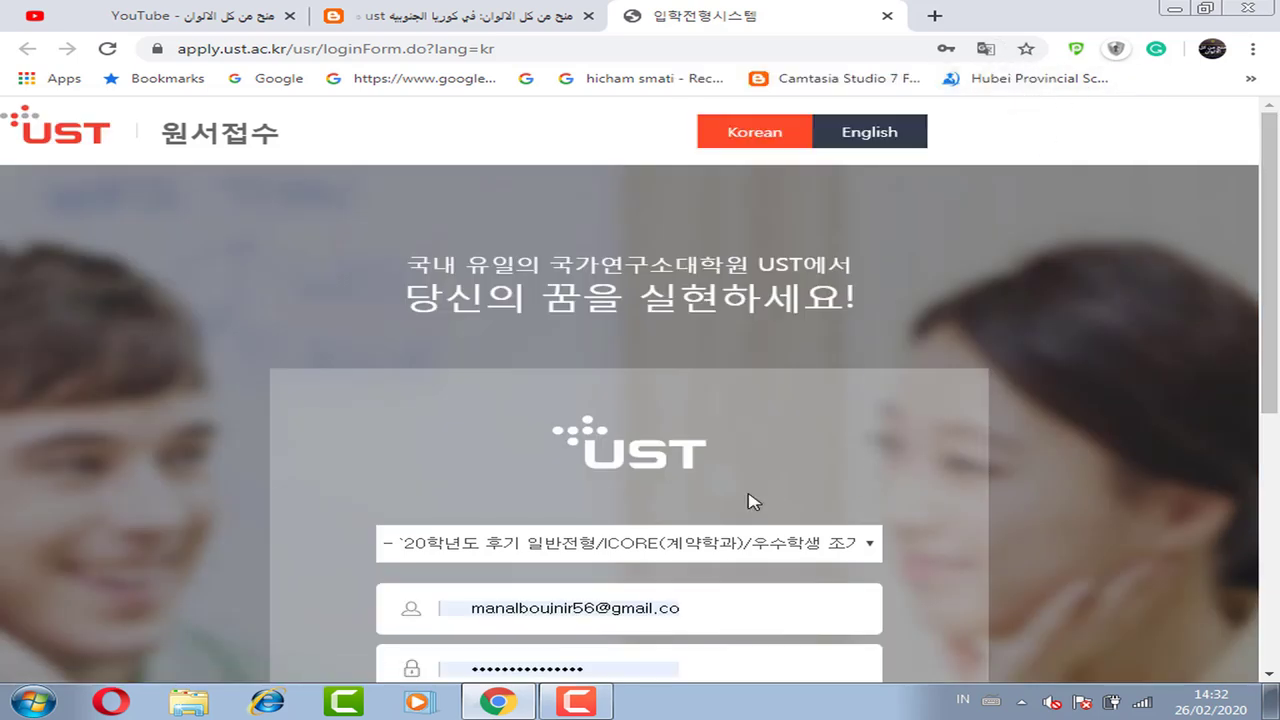
{"action": "mouse_move", "coordinate": [1278, 320]}
{"action": "left_mouse_down"}
{"action": "mouse_move", "coordinate": [1278, 478]}
{"action": "mouse_move", "coordinate": [1278, 320]}
{"action": "left_mouse_up"}
{"action": "left_click", "coordinate": [865, 134]}
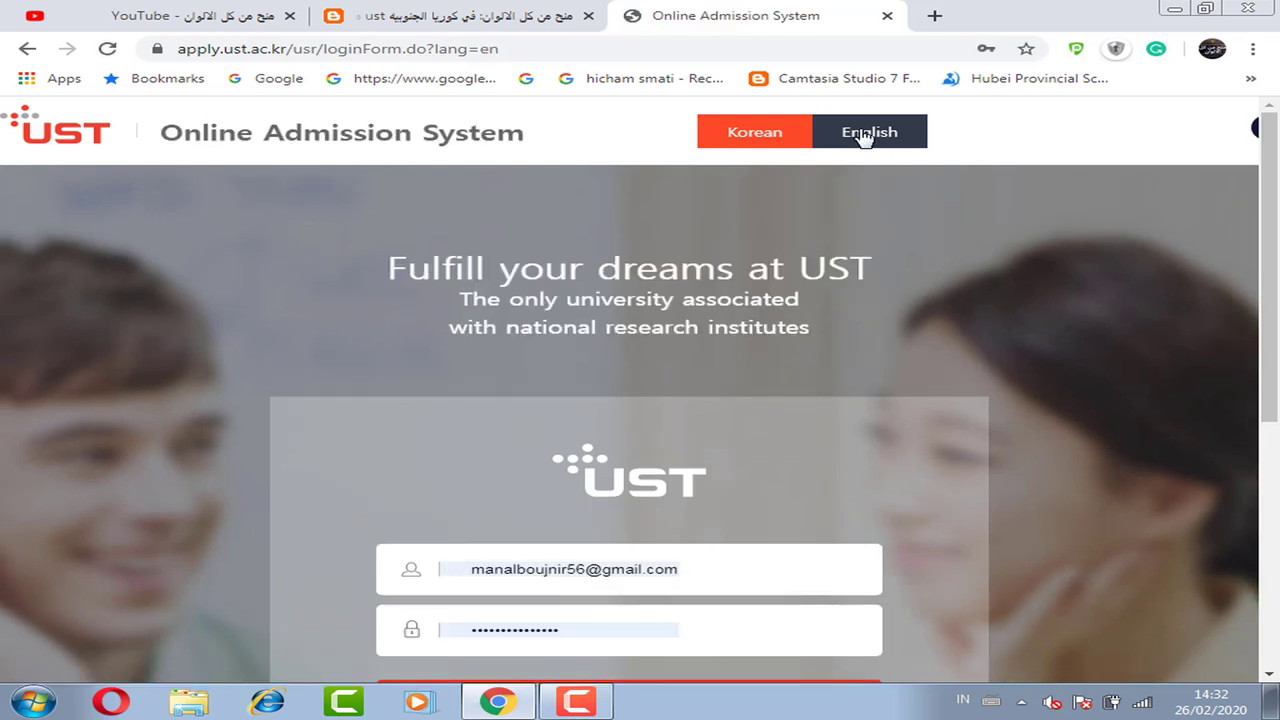
Step: Open the user creation page from the admission system's login form
{"action": "scroll", "coordinate": [1103, 177], "scroll_direction": "down", "scroll_amount": 2}
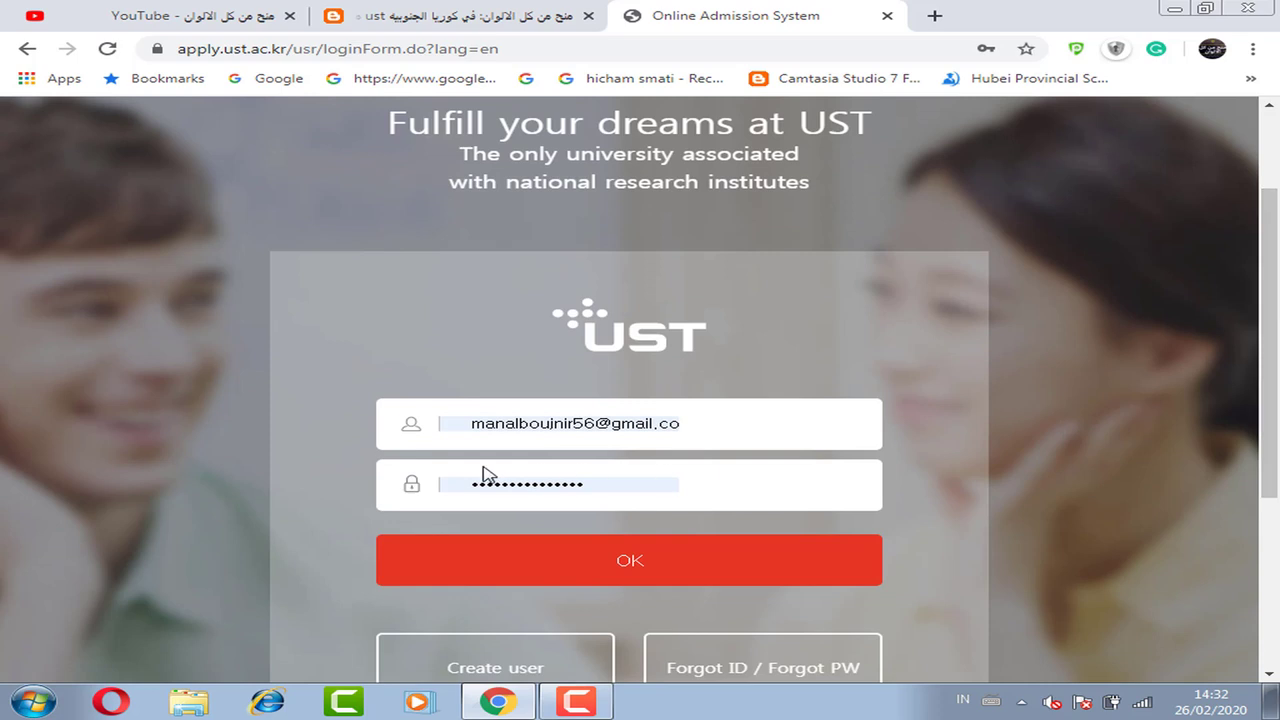
{"action": "left_click_drag", "start_coordinate": [1275, 308], "coordinate": [1275, 420]}
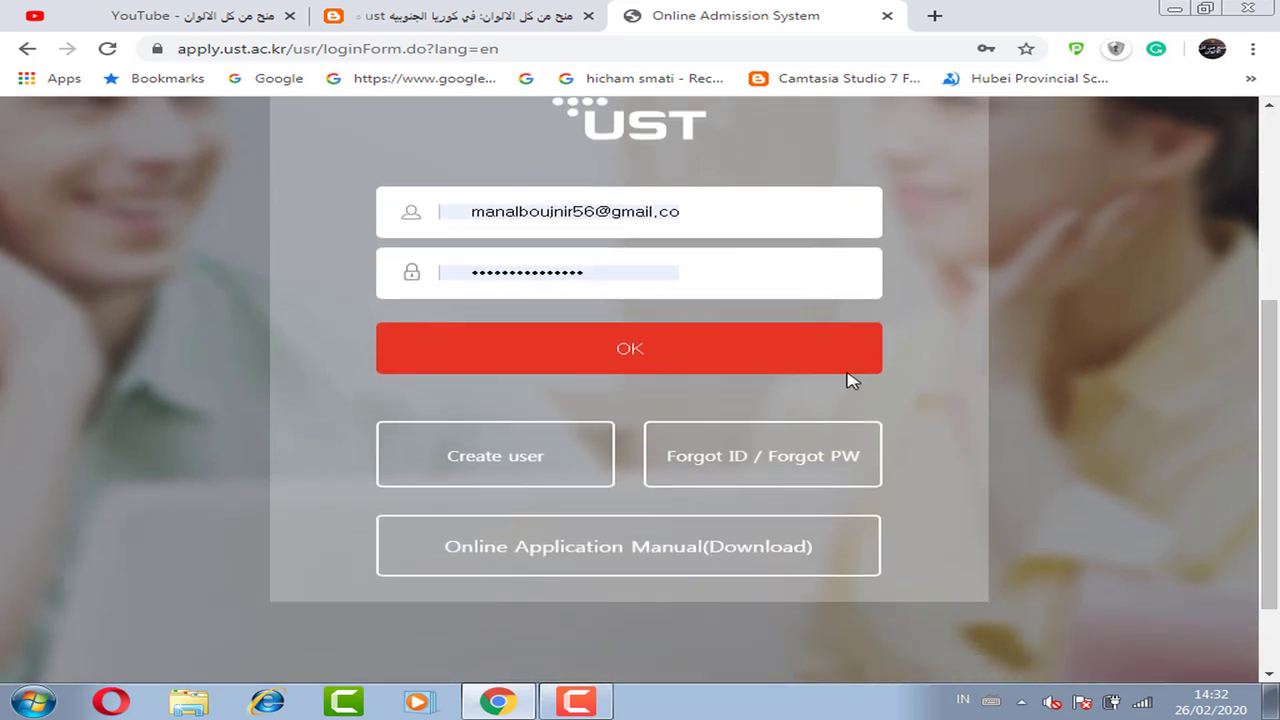
{"action": "left_click", "coordinate": [531, 474]}
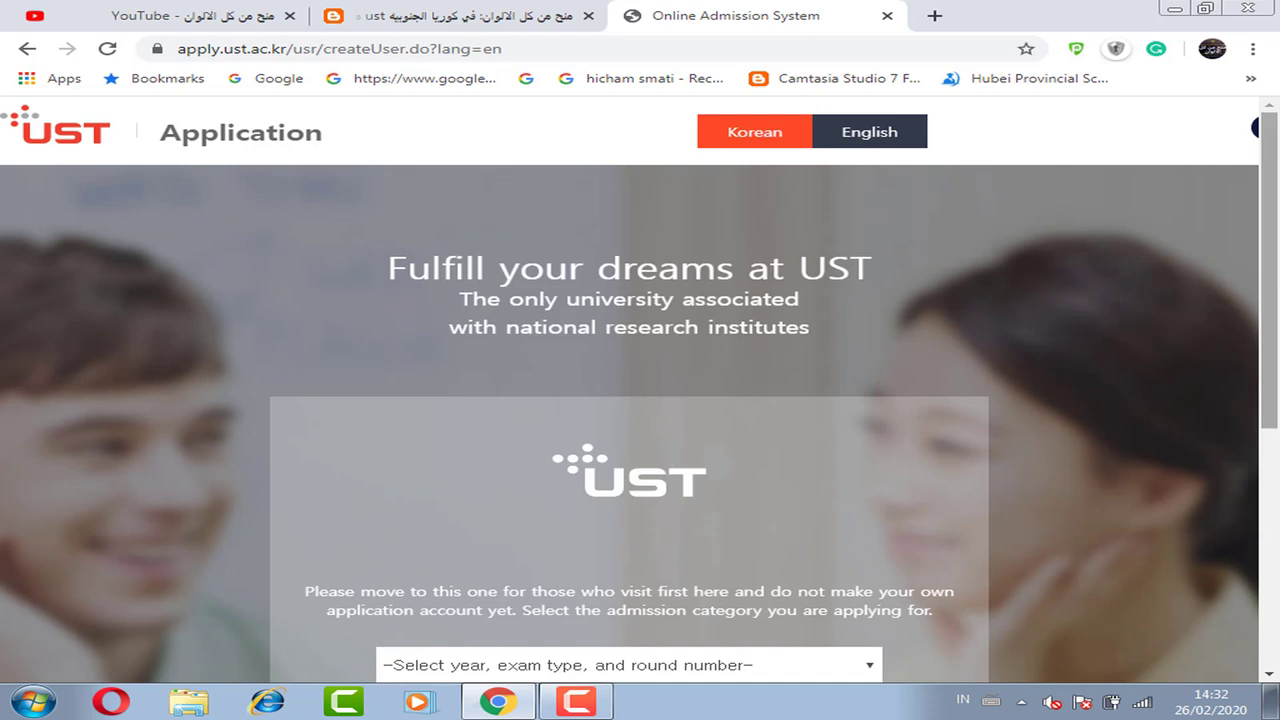
Step: Choose International Admission Application for 2020 Fall semester with the category International Admission (Foreigners), and submit the selection
{"action": "left_click_drag", "start_coordinate": [1276, 270], "coordinate": [1275, 480]}
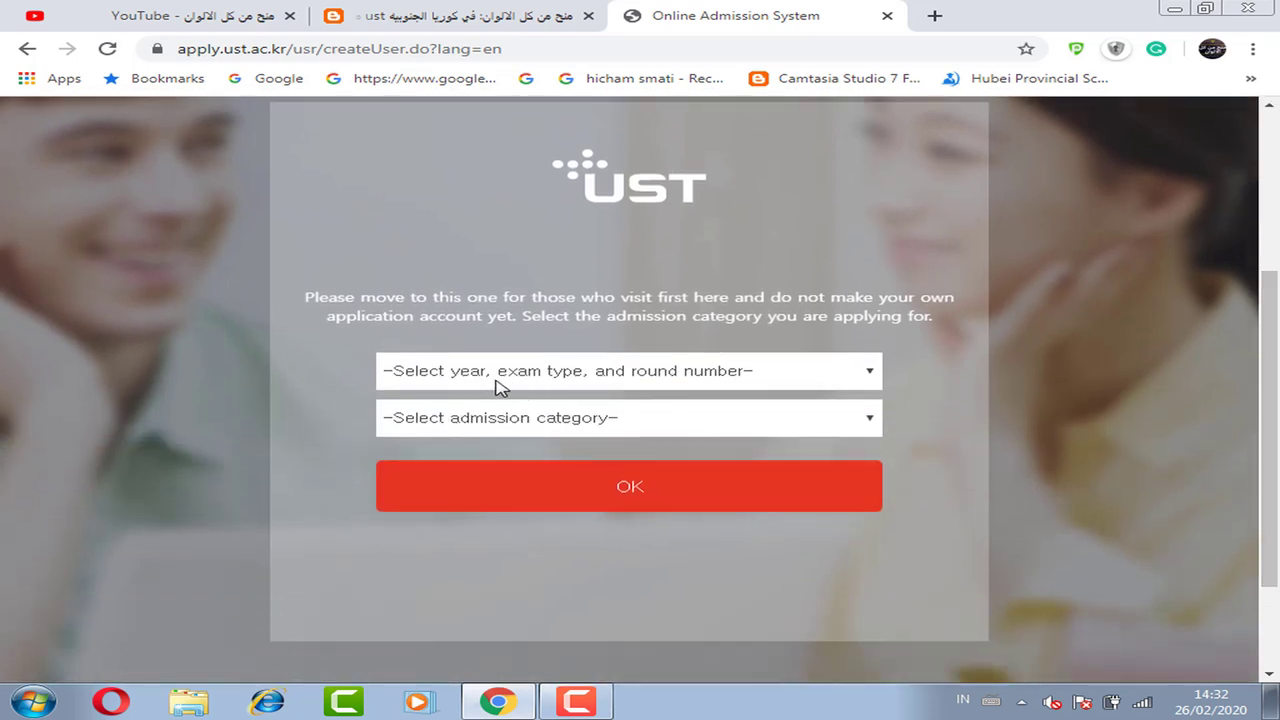
{"action": "left_click", "coordinate": [617, 372]}
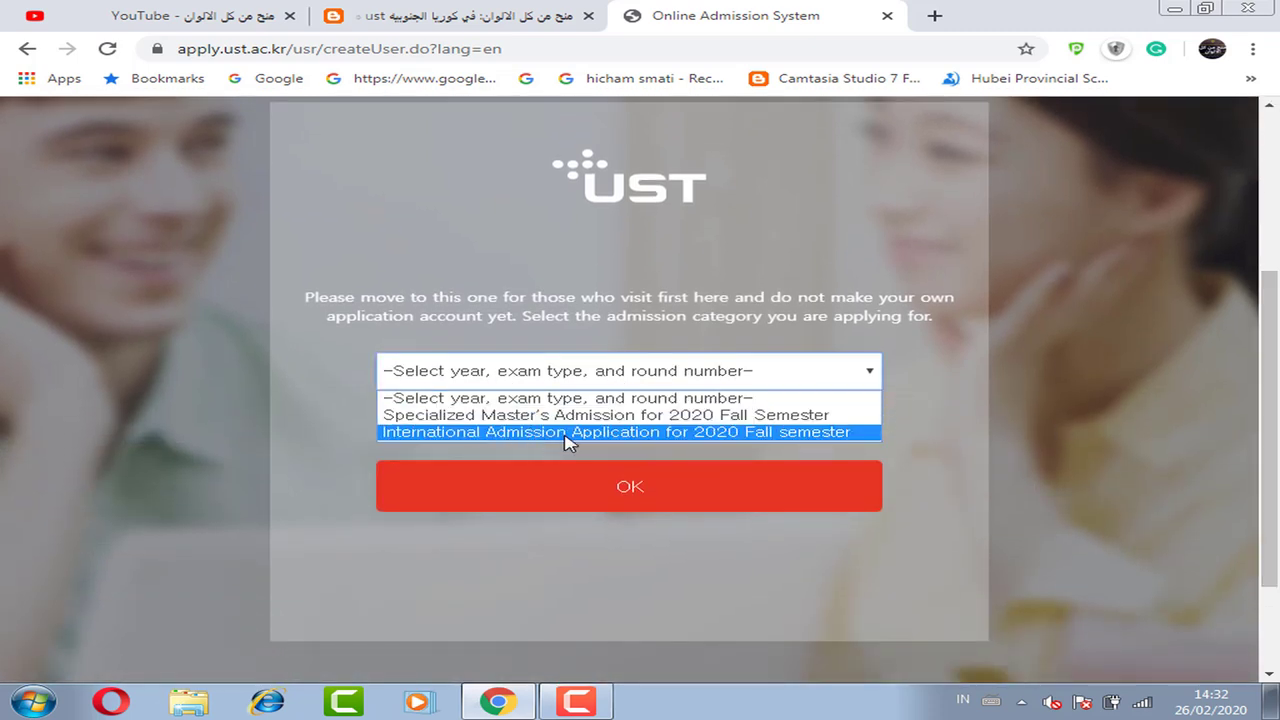
{"action": "left_click", "coordinate": [608, 432]}
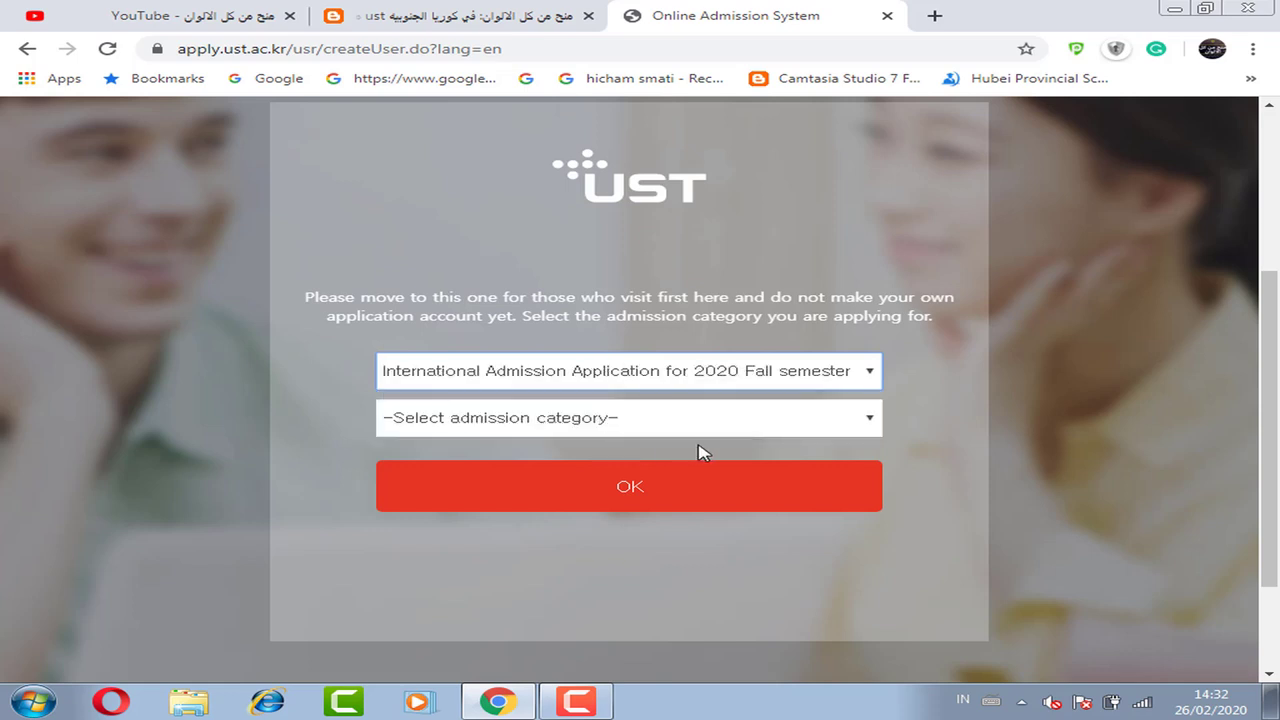
{"action": "left_click", "coordinate": [567, 426]}
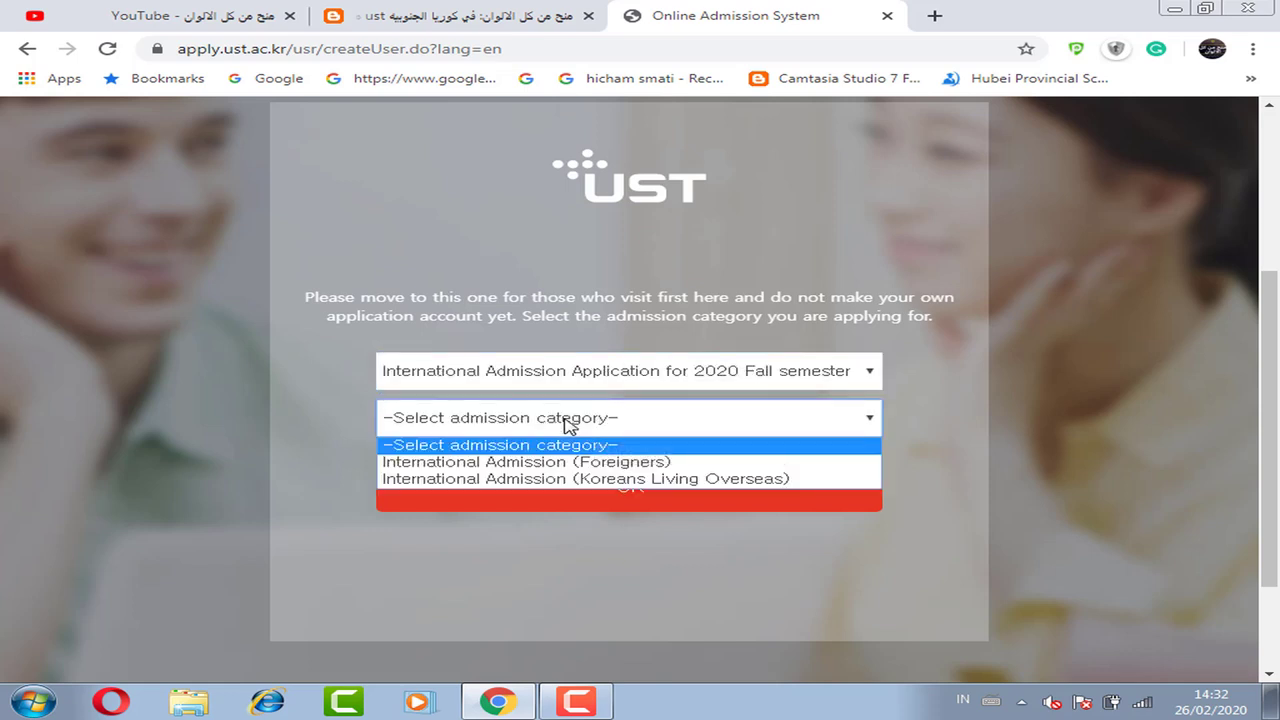
{"action": "left_click", "coordinate": [663, 464]}
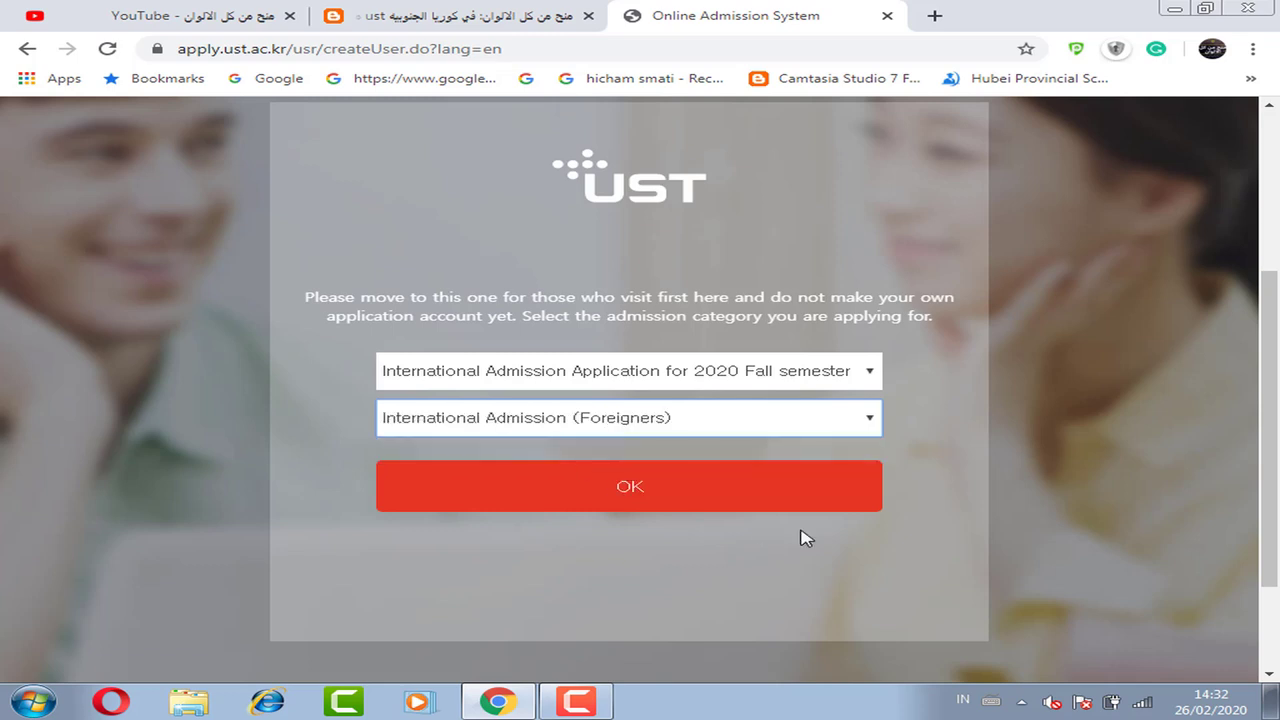
{"action": "left_click", "coordinate": [614, 490]}
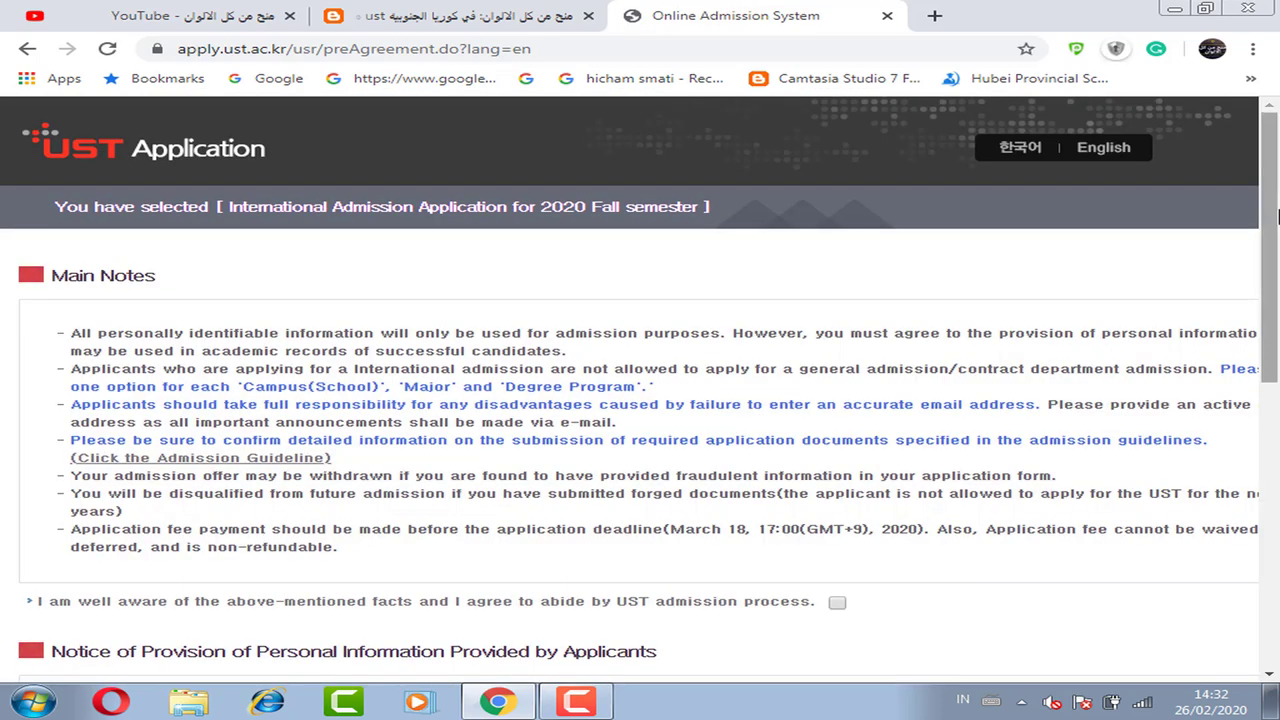
Step: Agree to provide the personal information described in the notice and continue to the account form
{"action": "left_click_drag", "start_coordinate": [1277, 217], "coordinate": [1268, 533]}
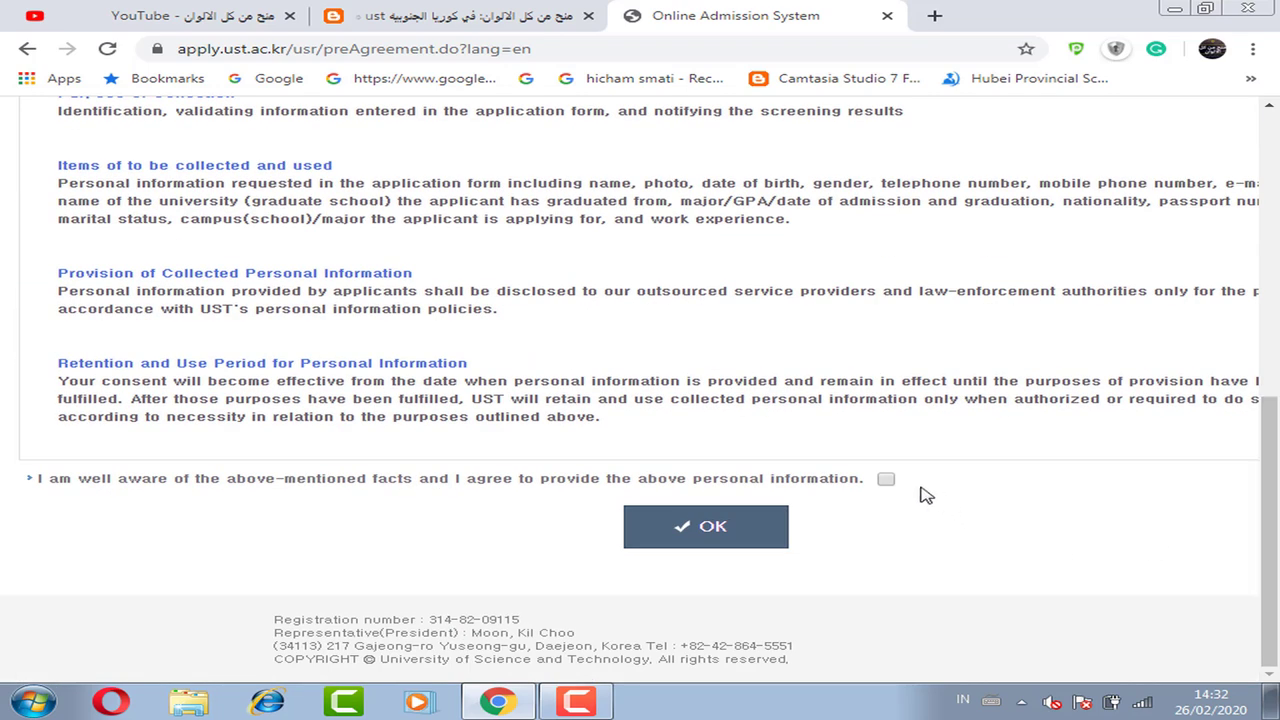
{"action": "left_click", "coordinate": [886, 480]}
{"action": "left_click", "coordinate": [694, 534]}
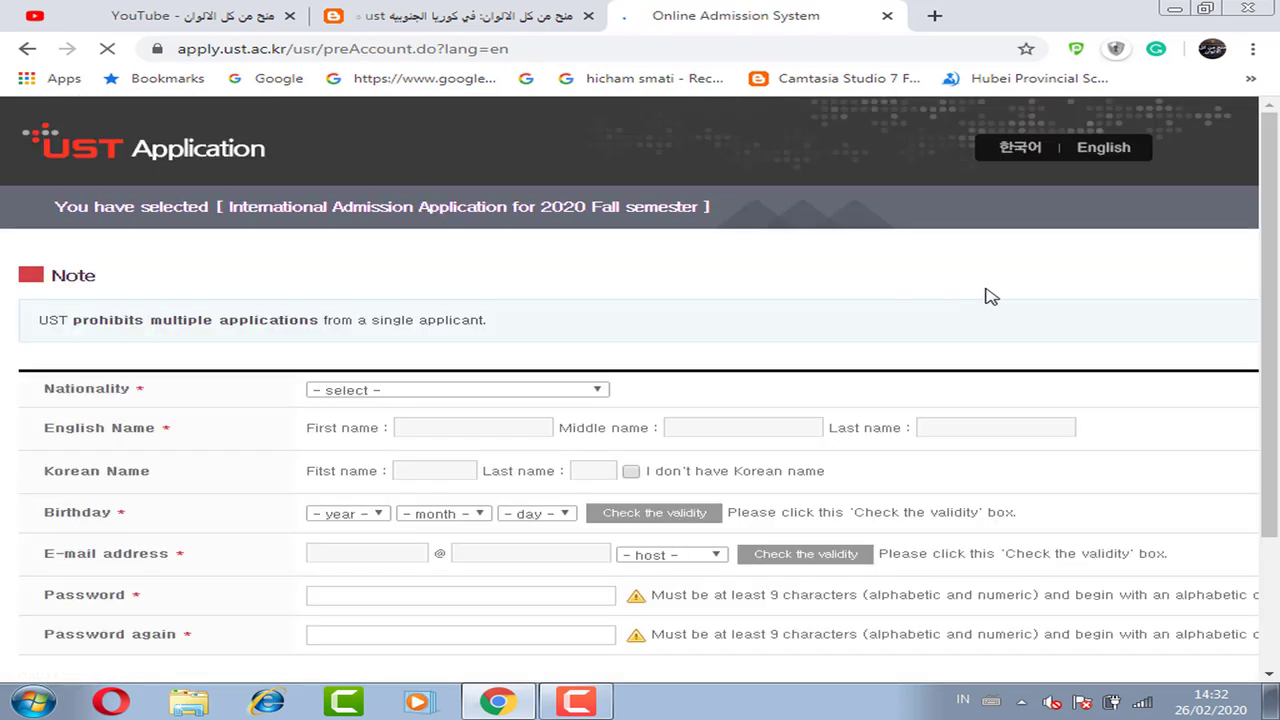
Step: Examine the account form's fields and its list of nationalities
{"action": "left_click_drag", "start_coordinate": [1276, 188], "coordinate": [1276, 300]}
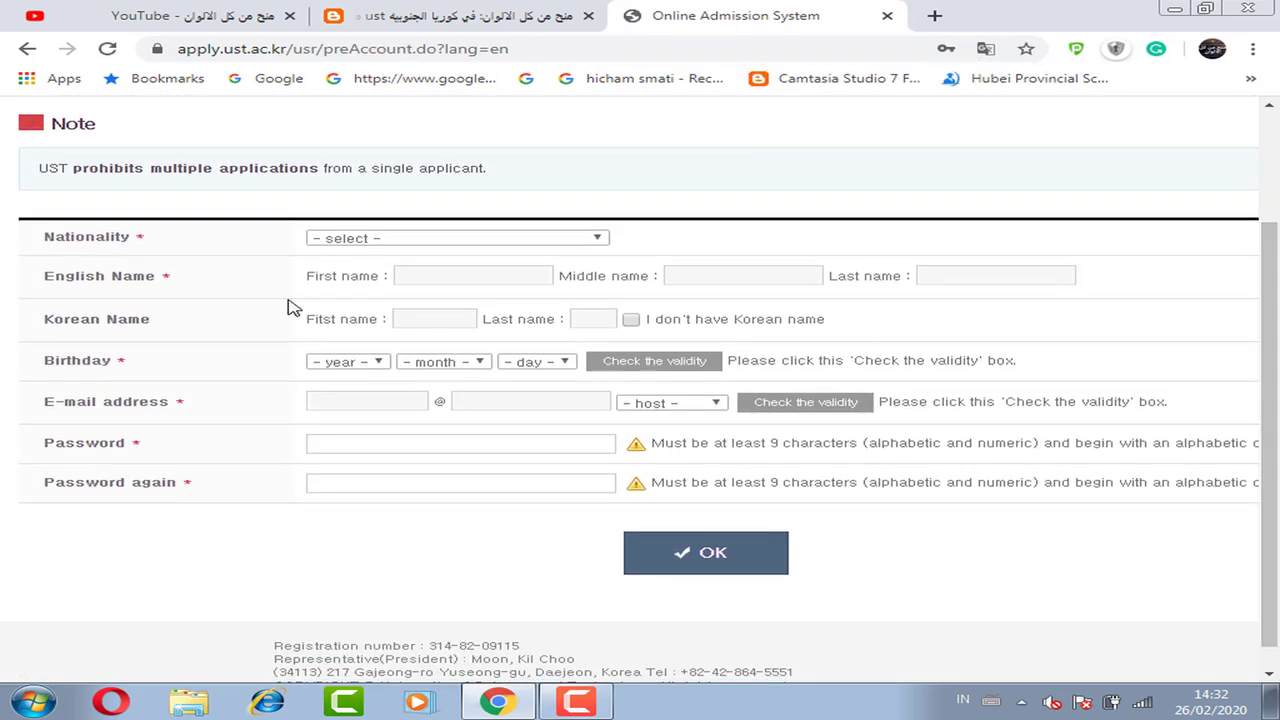
{"action": "left_click", "coordinate": [357, 238]}
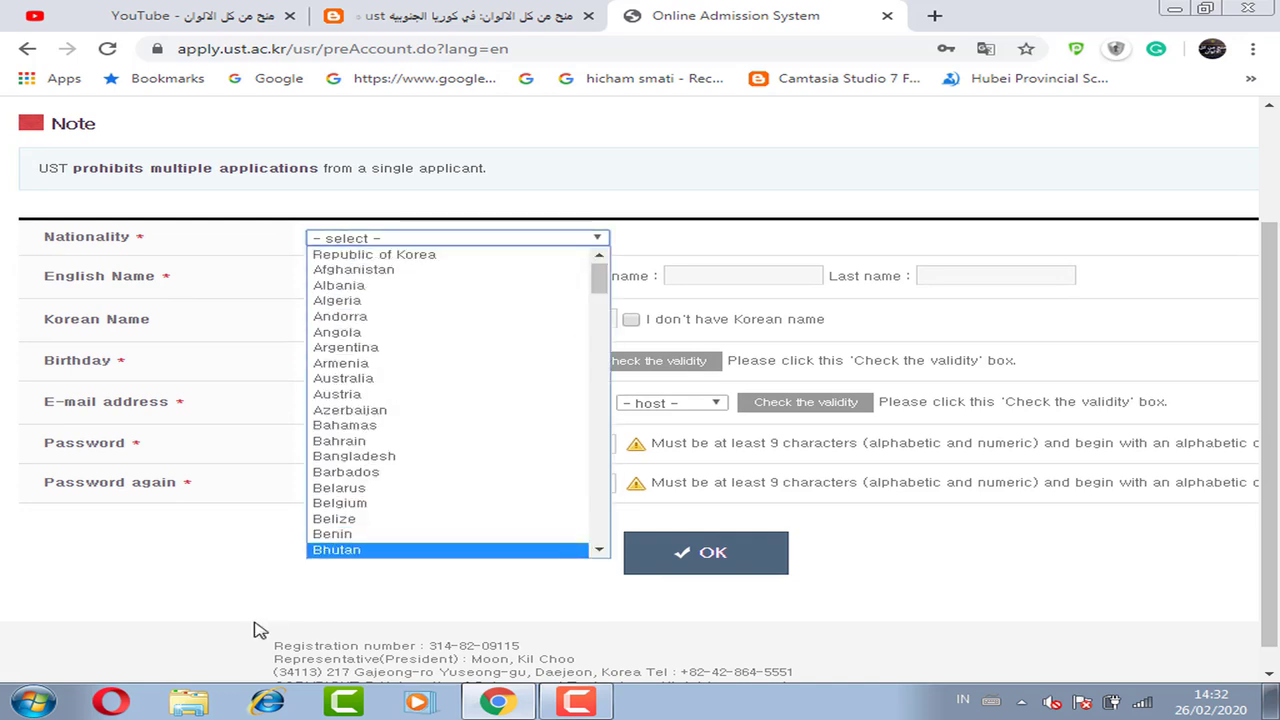
{"action": "left_click", "coordinate": [412, 240]}
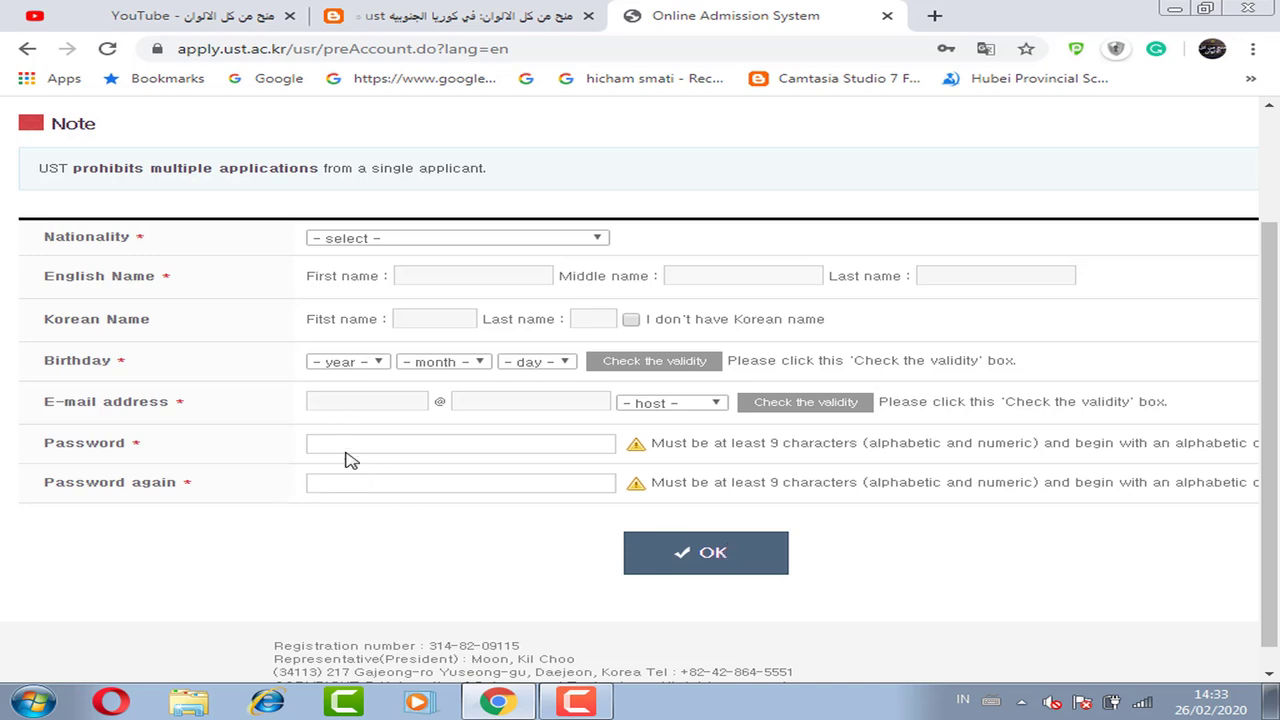
Step: Go back through the registration pages to the login form without creating an account
{"action": "left_click", "coordinate": [28, 49]}
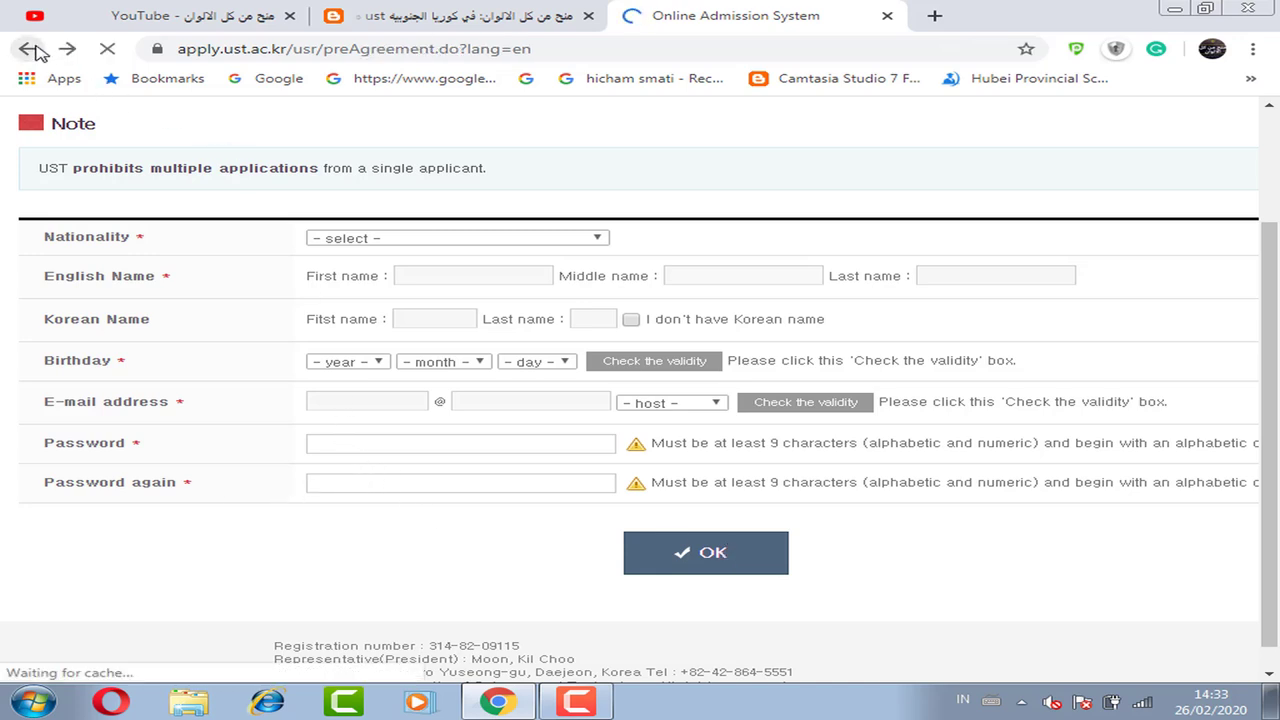
{"action": "left_click", "coordinate": [28, 49]}
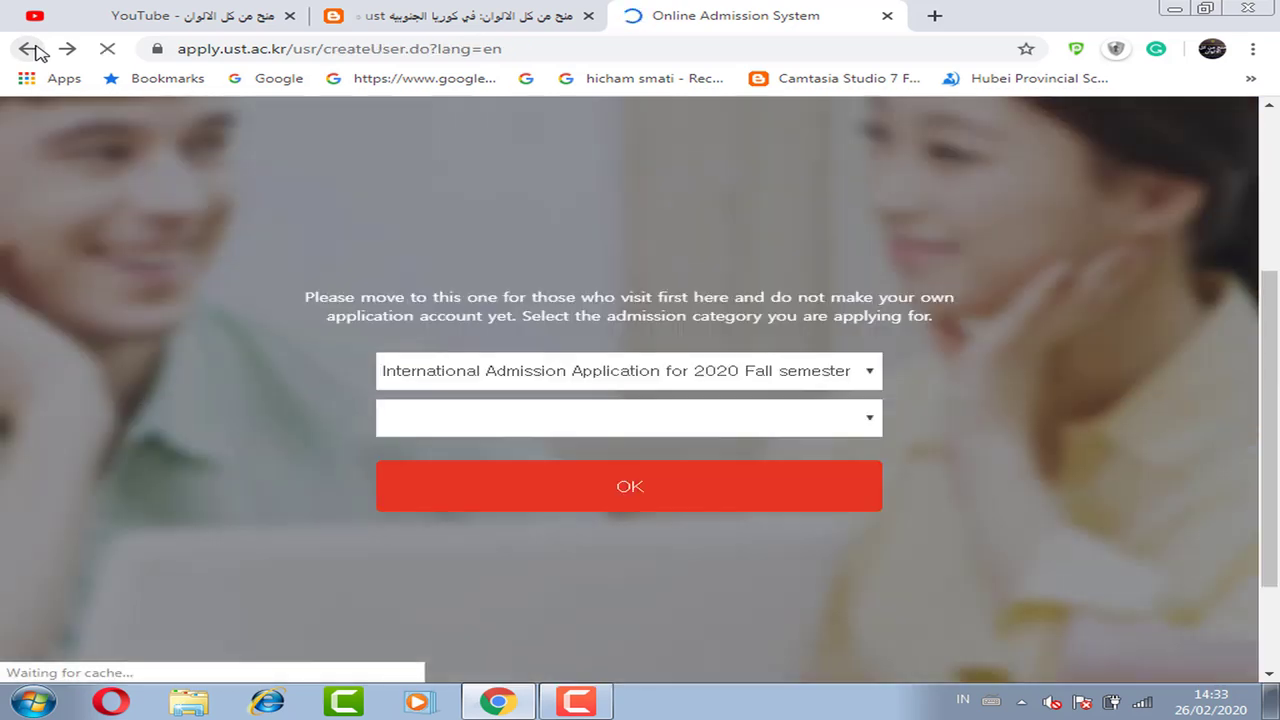
{"action": "left_click", "coordinate": [34, 47]}
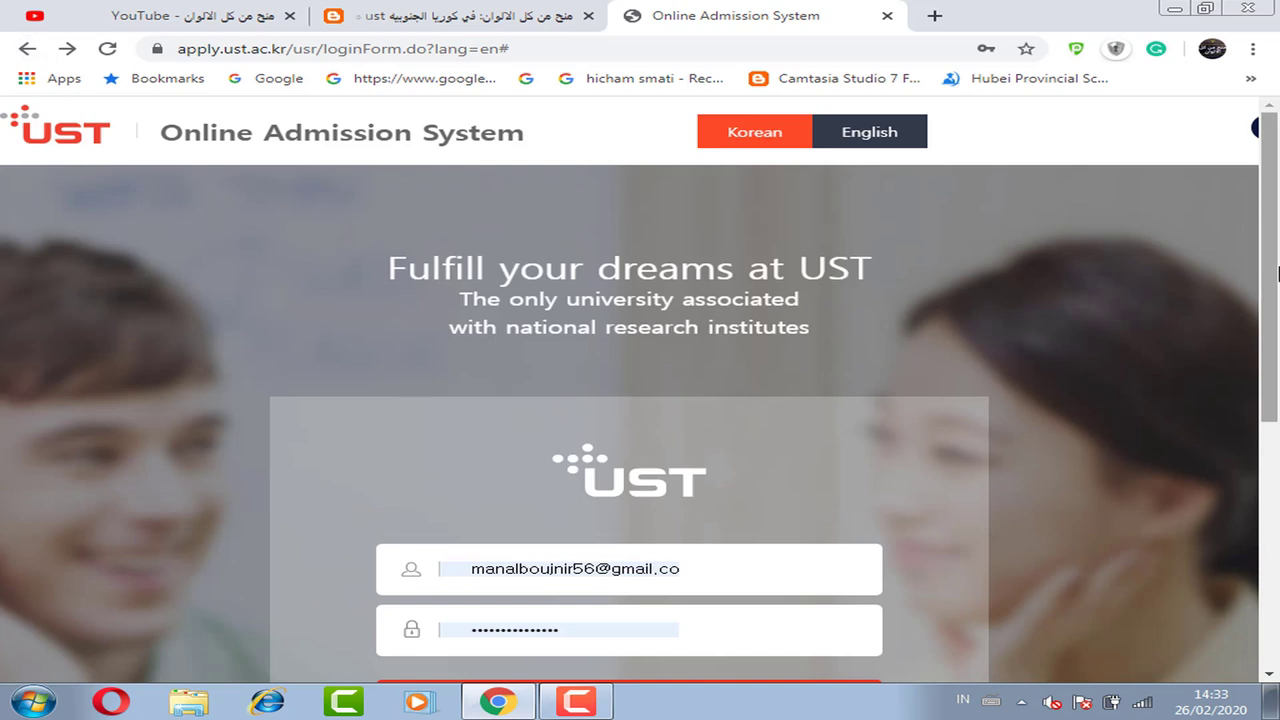
Step: Fill in the saved account e-mail and password, and log in to the admission system
{"action": "scroll", "coordinate": [925, 437], "scroll_direction": "down", "scroll_amount": 2}
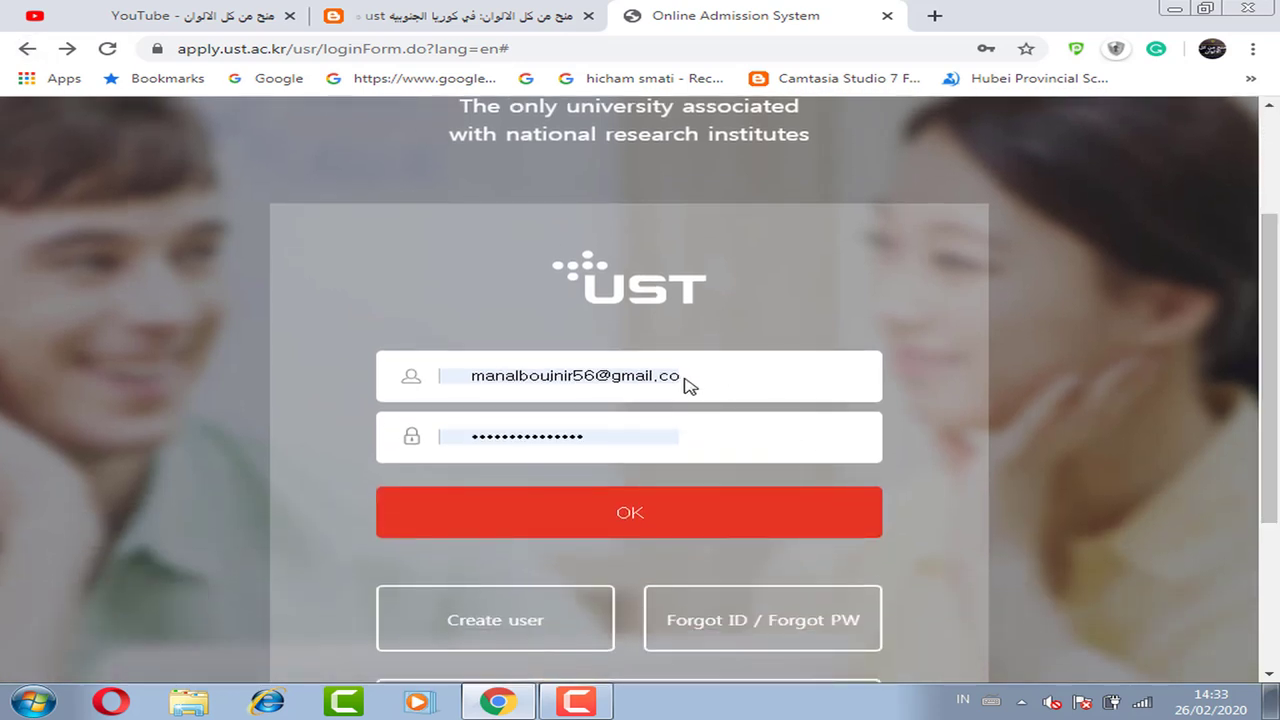
{"action": "left_click", "coordinate": [673, 375]}
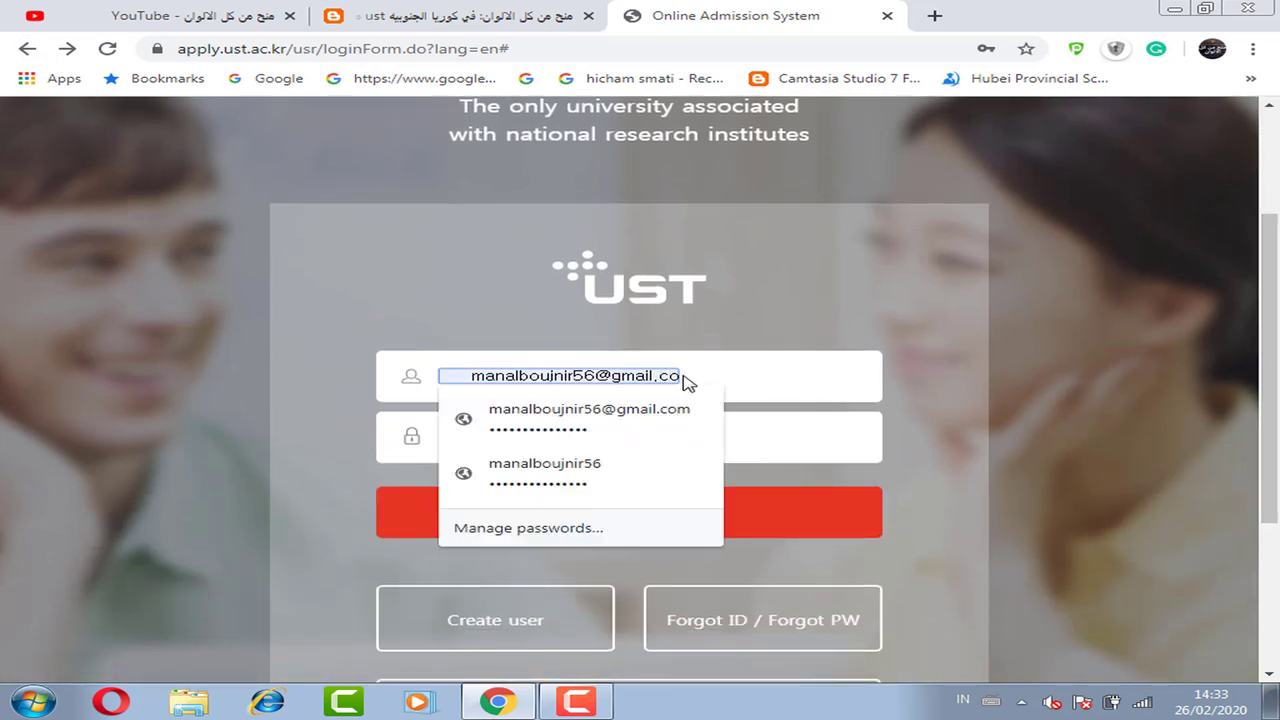
{"action": "left_click", "coordinate": [677, 414]}
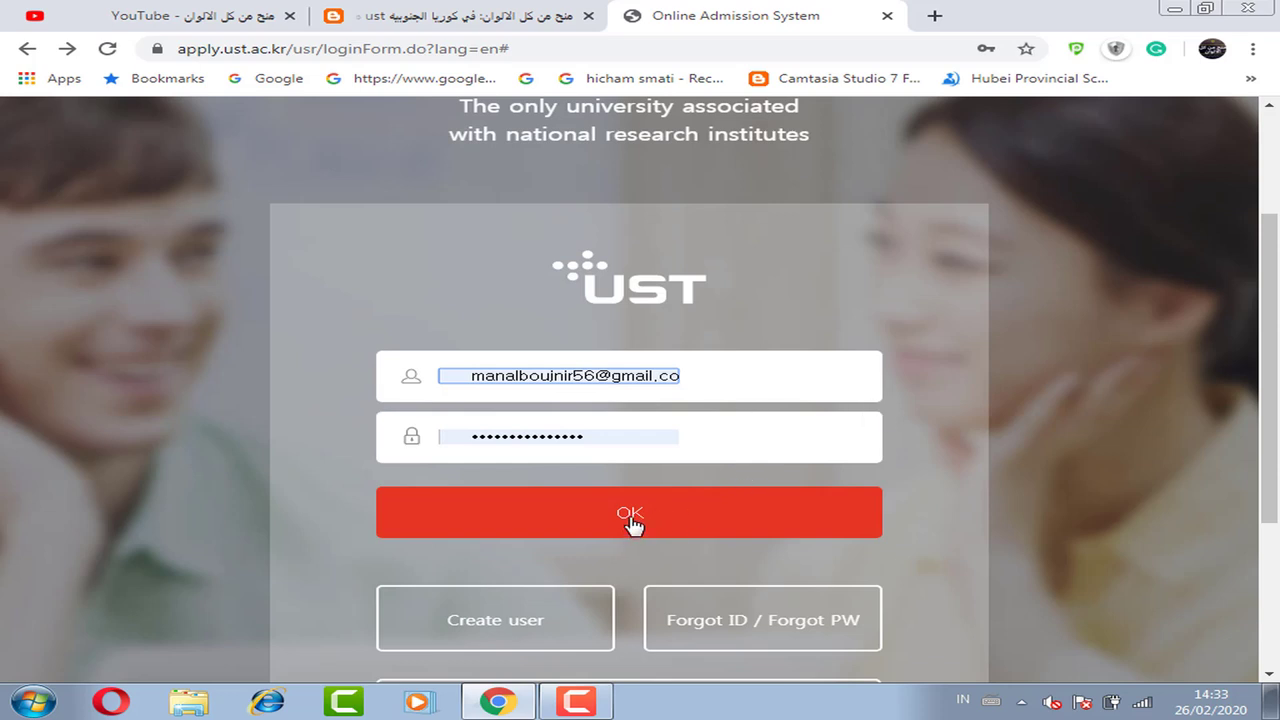
{"action": "left_click", "coordinate": [640, 510]}
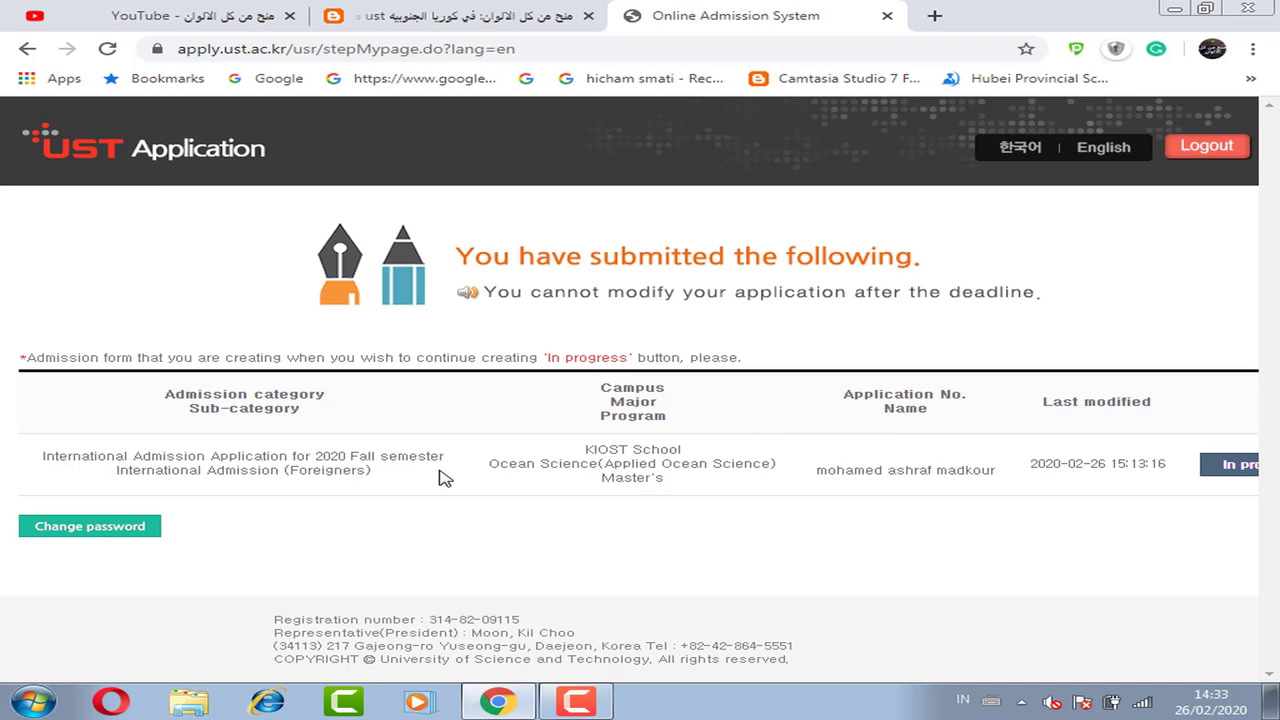
Step: Open the in-progress International Admission (Foreigners) application to continue editing it
{"action": "left_click_drag", "start_coordinate": [440, 478], "coordinate": [843, 486]}
{"action": "left_click", "coordinate": [811, 520]}
{"action": "left_click", "coordinate": [1233, 480]}
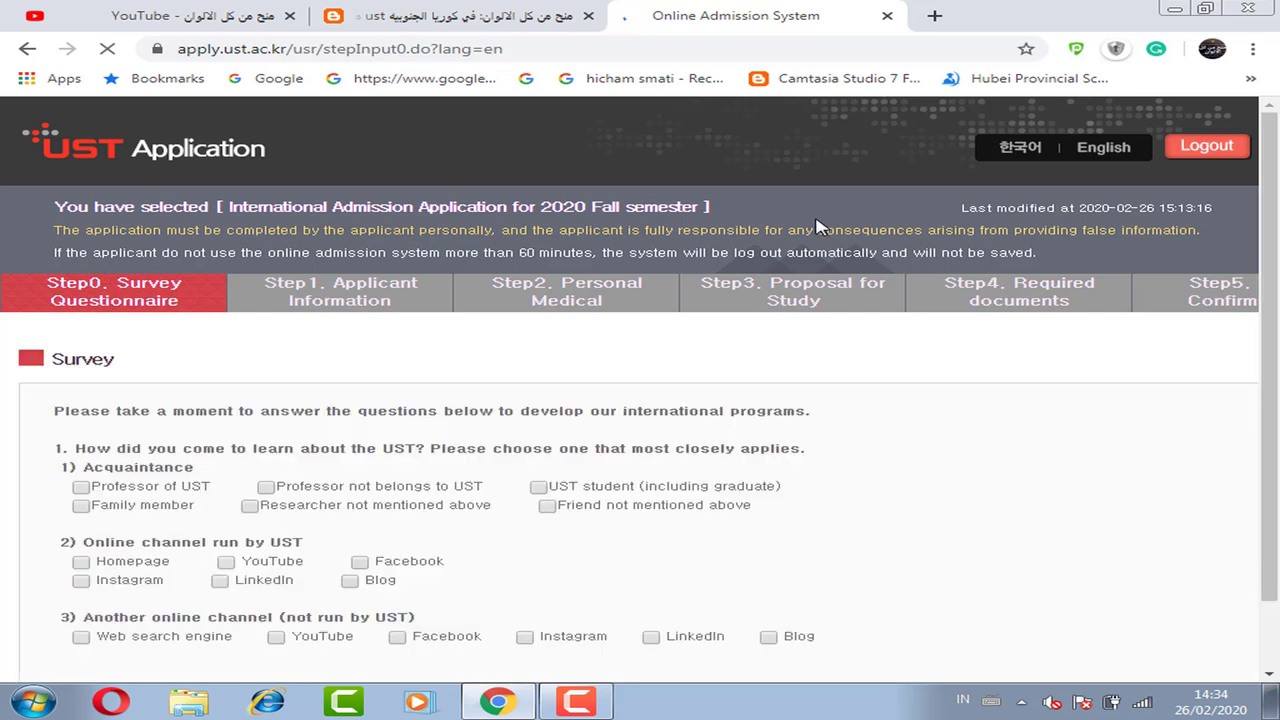
Step: Mark "Friend not mentioned above" as how the applicant learned about UST, and look through the second survey question
{"action": "left_click", "coordinate": [547, 505]}
{"action": "scroll", "coordinate": [1277, 255], "scroll_direction": "down", "scroll_amount": 2}
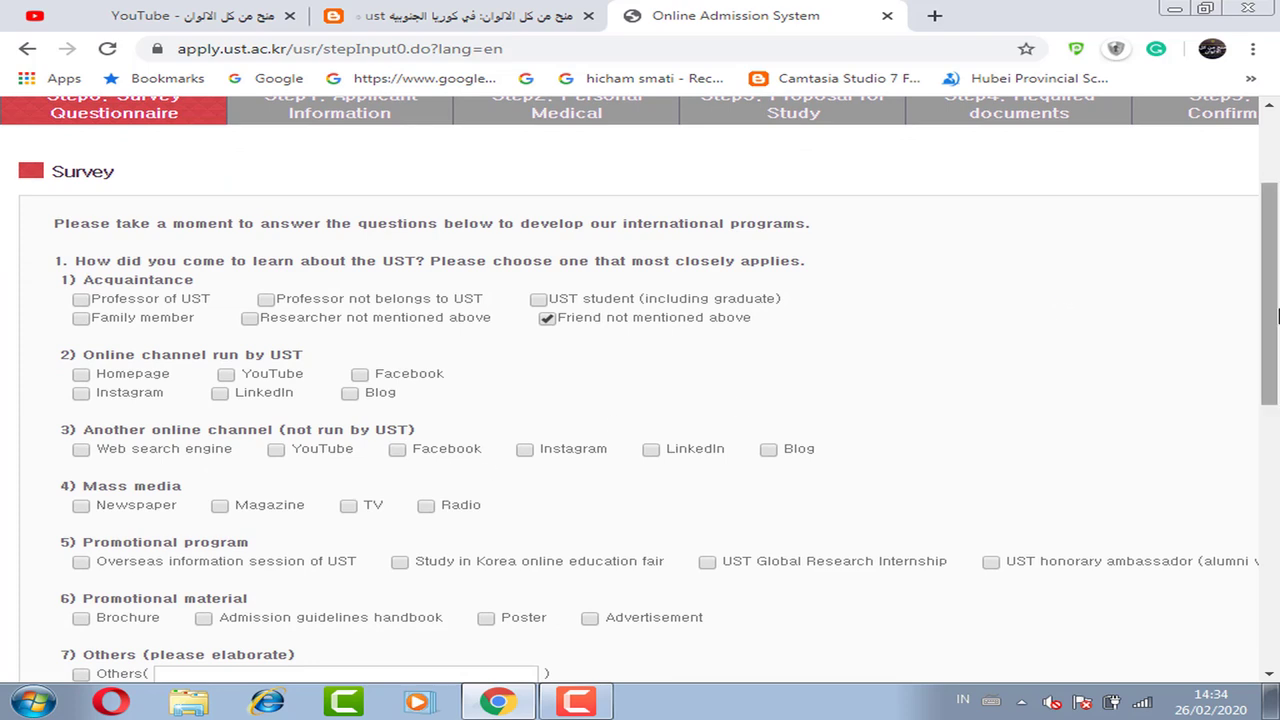
{"action": "left_click_drag", "start_coordinate": [1275, 318], "coordinate": [1275, 490]}
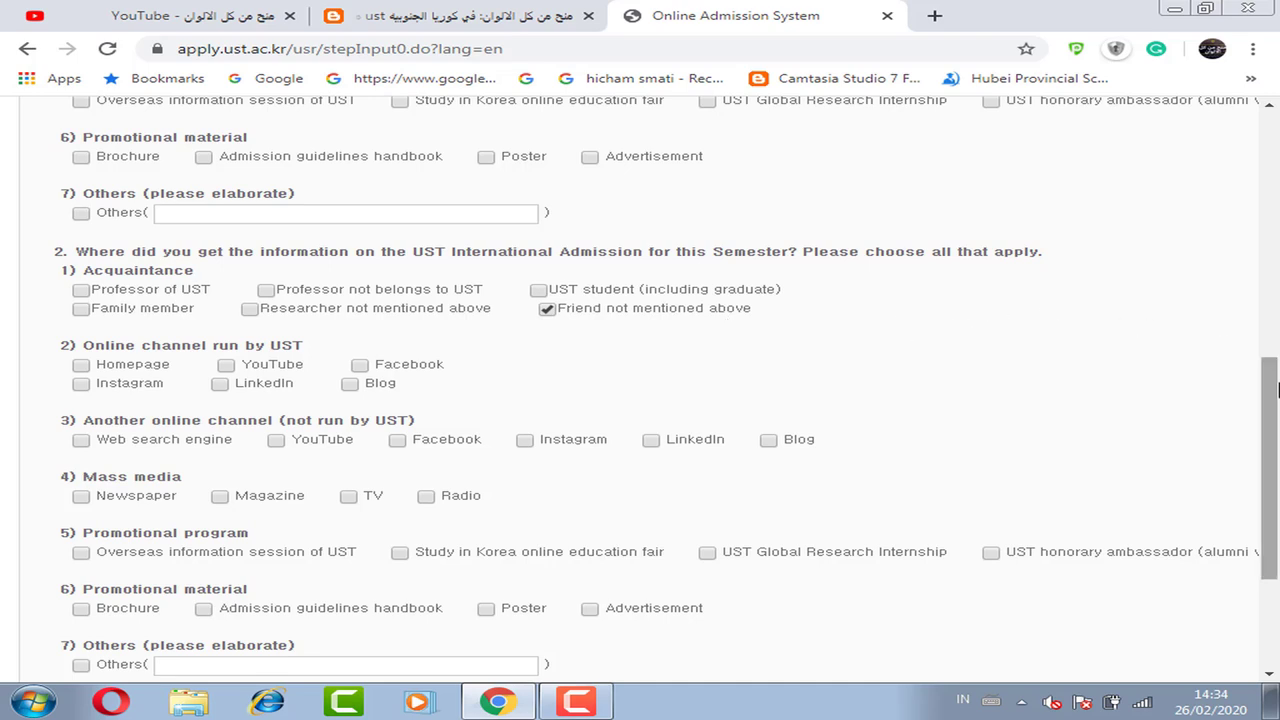
{"action": "scroll", "coordinate": [1277, 390], "scroll_direction": "down", "scroll_amount": 2}
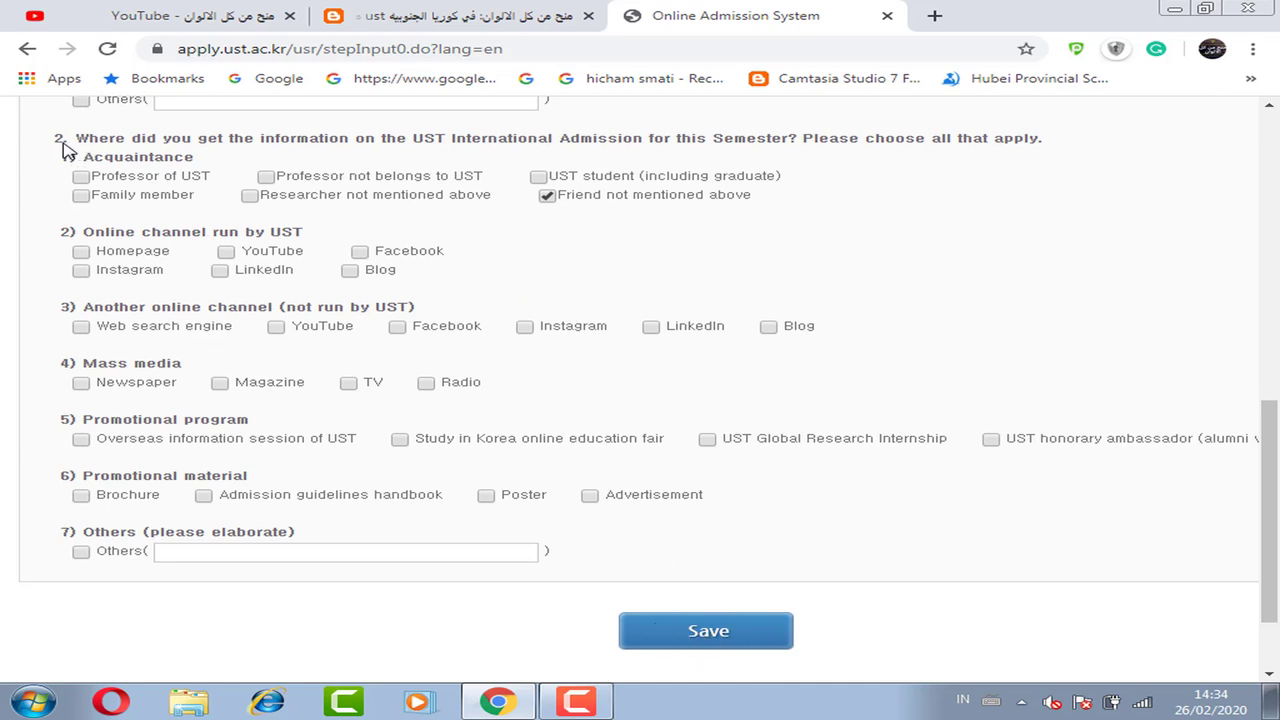
Step: Review both survey questions, on how UST was discovered and where the admission information was found
{"action": "left_click_drag", "start_coordinate": [1268, 510], "coordinate": [1268, 222]}
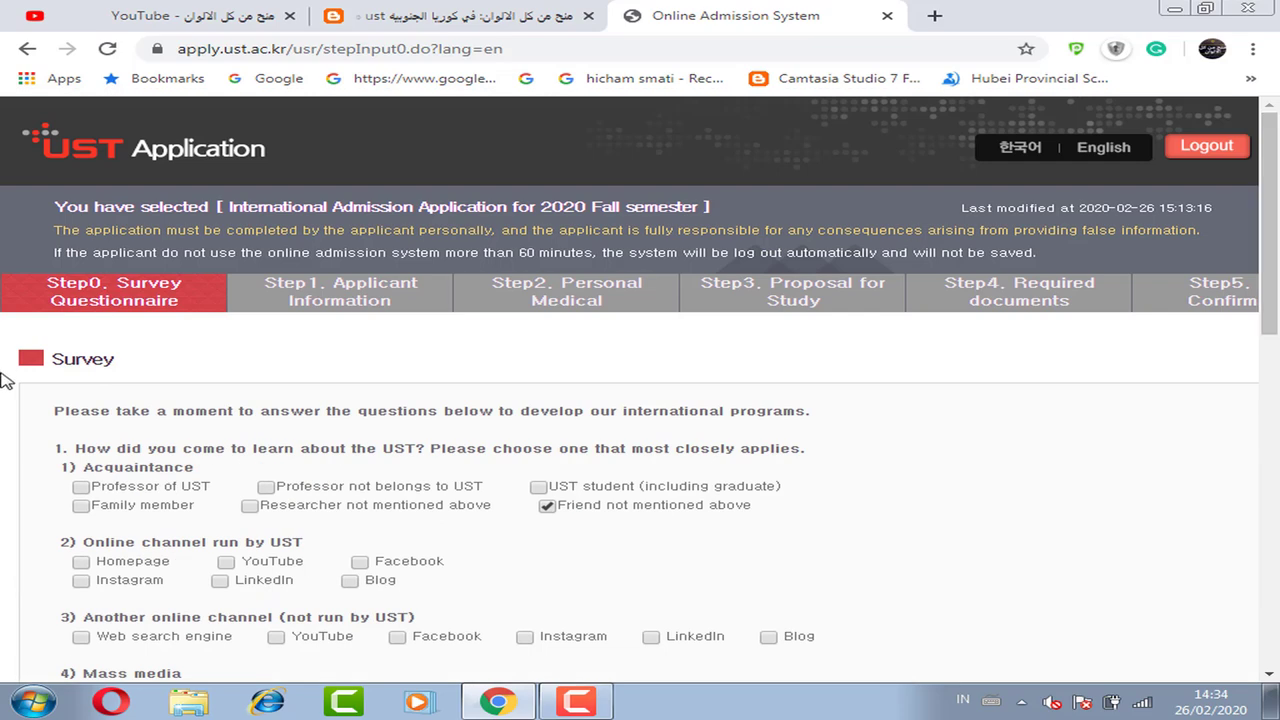
{"action": "left_click_drag", "start_coordinate": [70, 448], "coordinate": [44, 450]}
{"action": "left_click", "coordinate": [173, 441]}
{"action": "scroll", "coordinate": [180, 435], "scroll_direction": "down", "scroll_amount": 3}
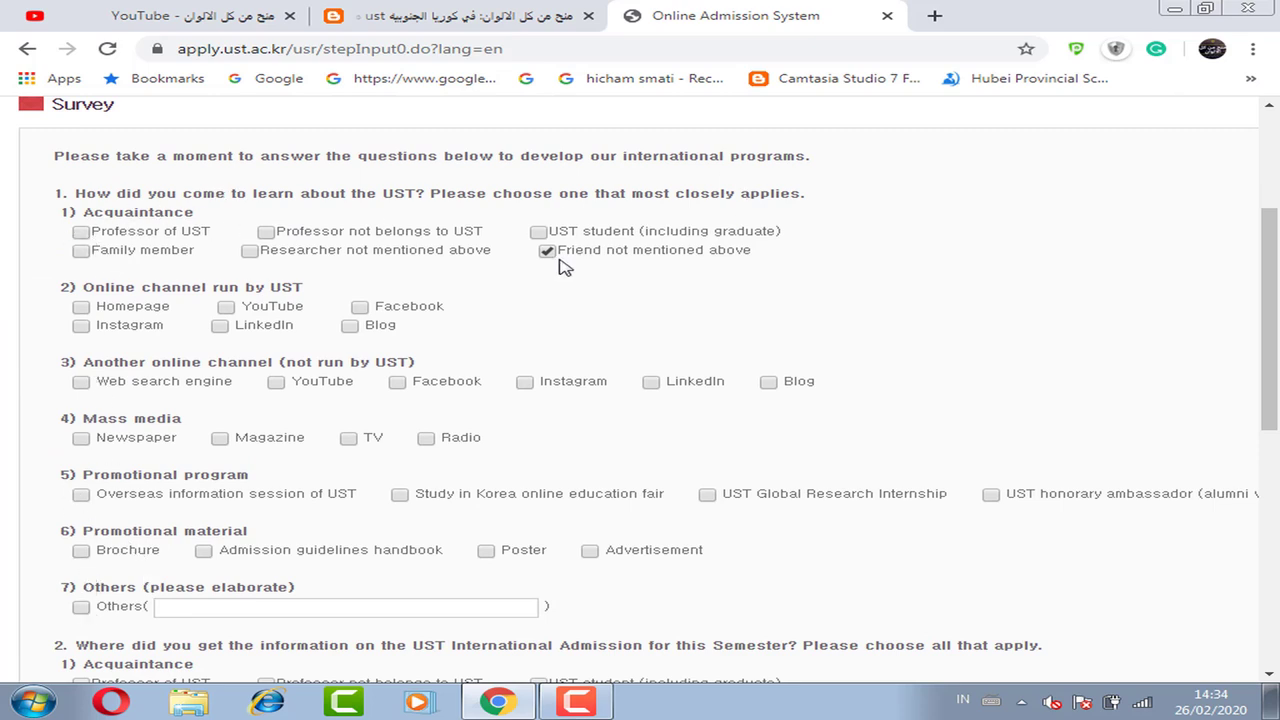
{"action": "scroll", "coordinate": [723, 217], "scroll_direction": "down", "scroll_amount": 5}
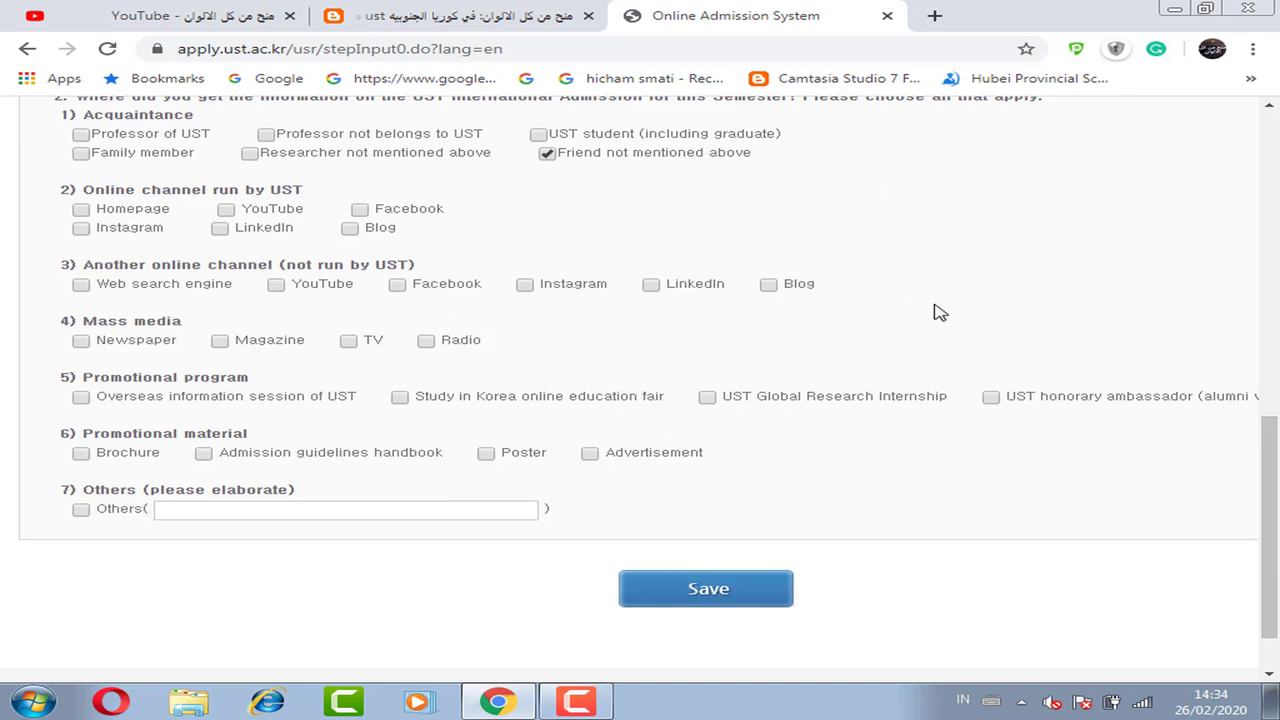
Step: Open the Step1 Applicant Information page, show its application details, and dismiss the translation offer
{"action": "left_click_drag", "start_coordinate": [1270, 548], "coordinate": [1278, 232]}
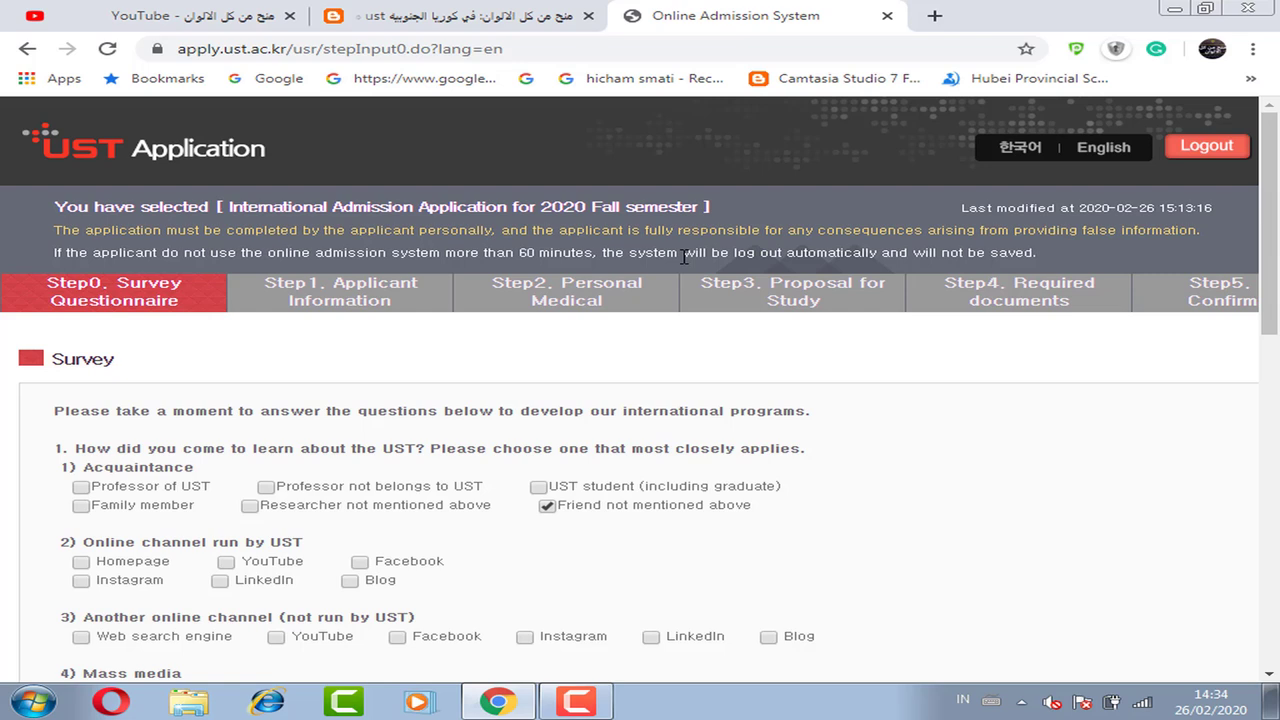
{"action": "left_click", "coordinate": [405, 308]}
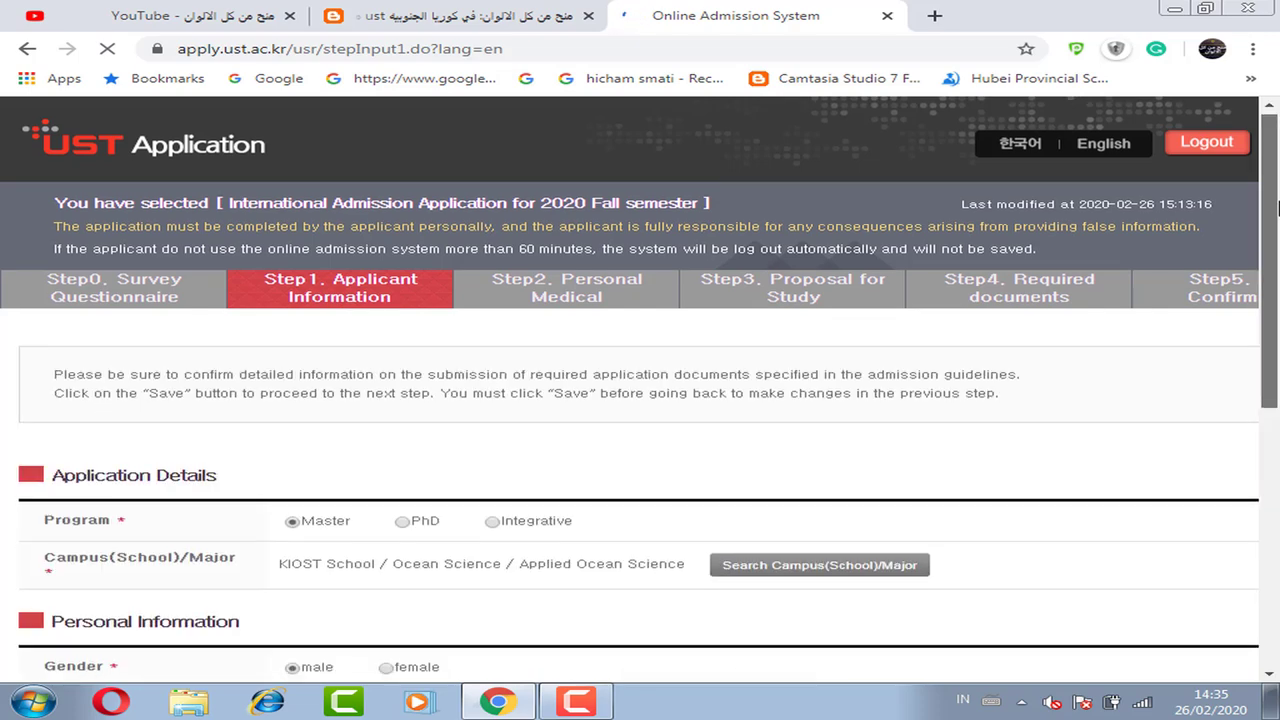
{"action": "scroll", "coordinate": [1275, 300], "scroll_direction": "down", "scroll_amount": 1}
{"action": "scroll", "coordinate": [1275, 300], "scroll_direction": "down", "scroll_amount": 1}
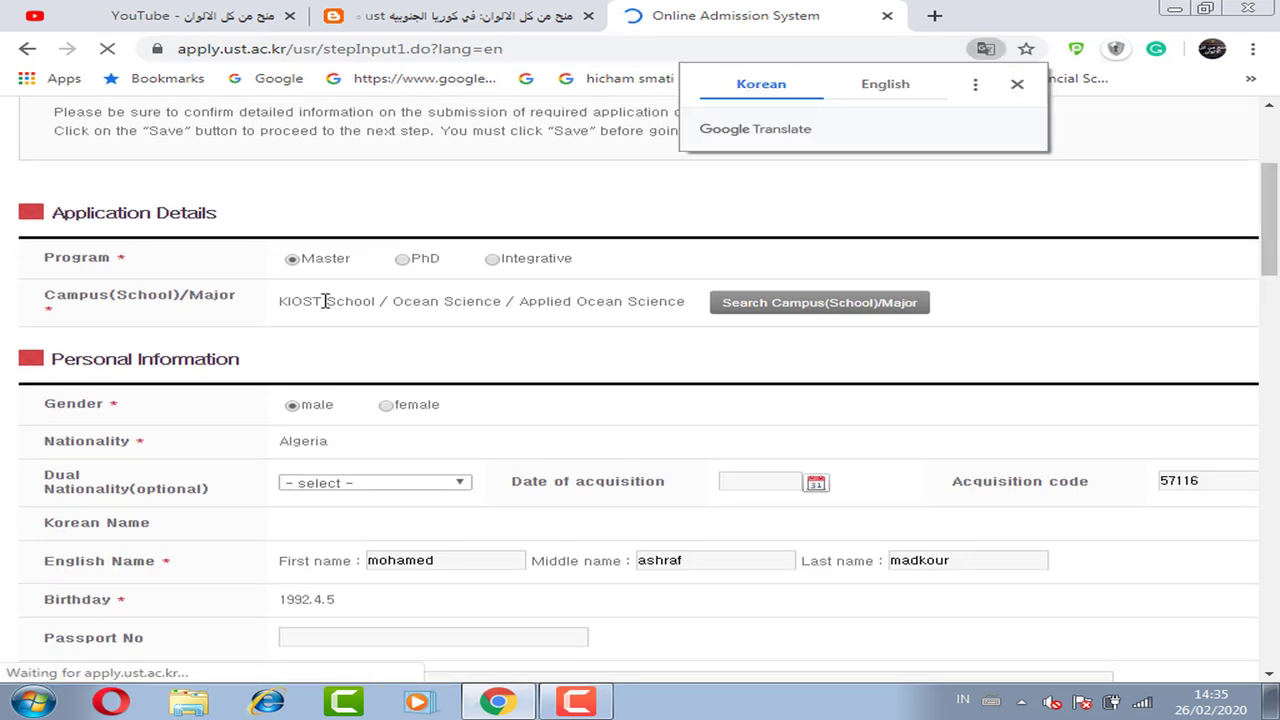
{"action": "left_click", "coordinate": [1017, 85]}
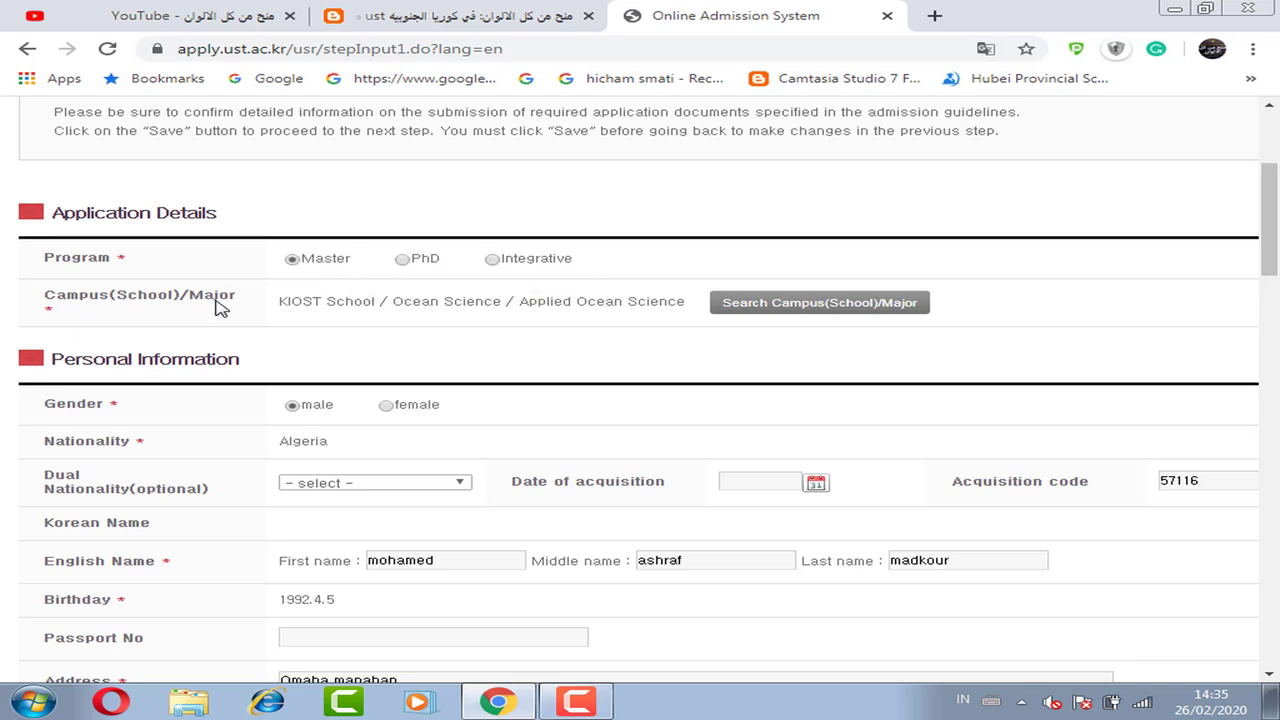
Step: Open the campus and major search, look through the available schools and the KIOST School majors, and close it without choosing
{"action": "left_click", "coordinate": [787, 312]}
{"action": "left_click_drag", "start_coordinate": [774, 513], "coordinate": [849, 216]}
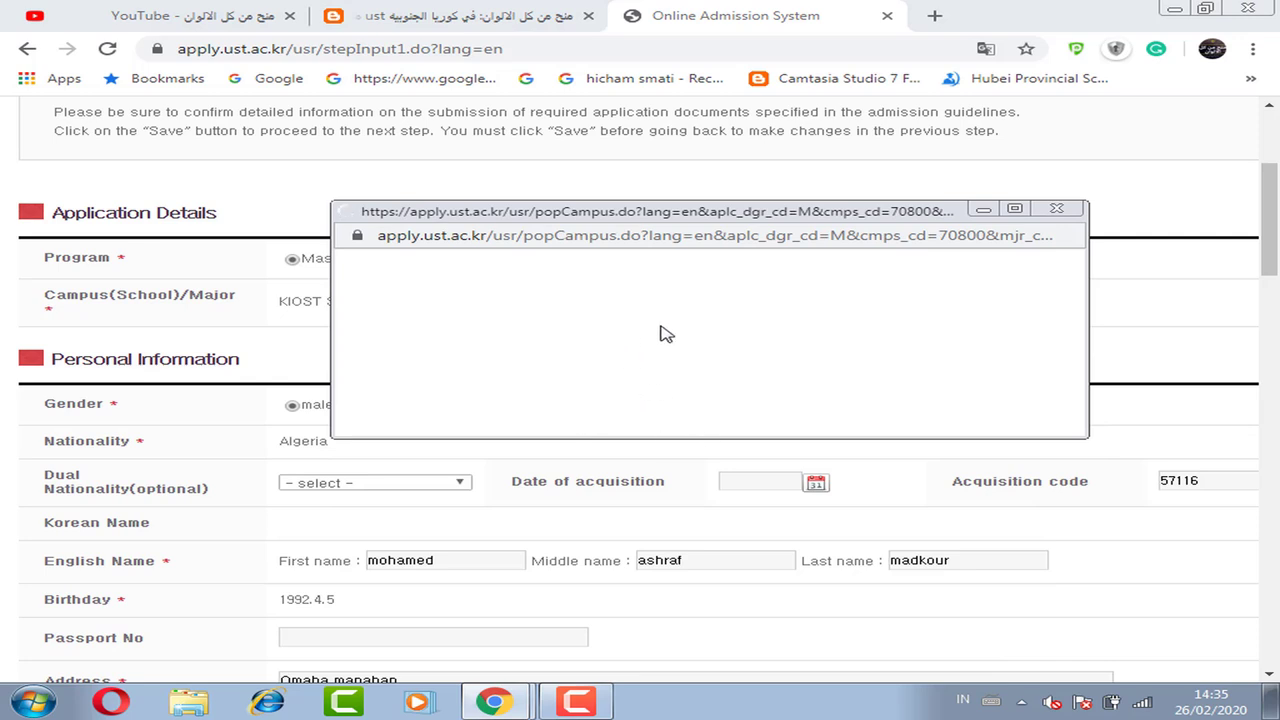
{"action": "left_click", "coordinate": [558, 298]}
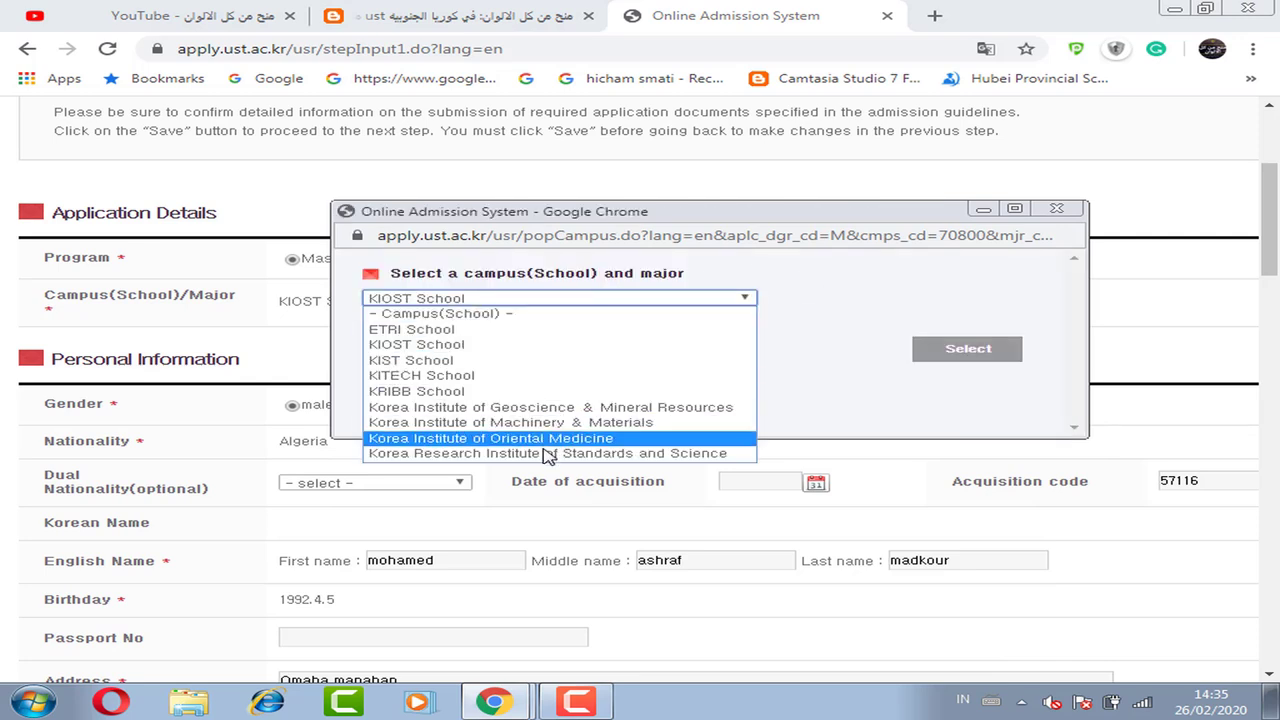
{"action": "left_click", "coordinate": [873, 362]}
{"action": "left_click", "coordinate": [457, 330]}
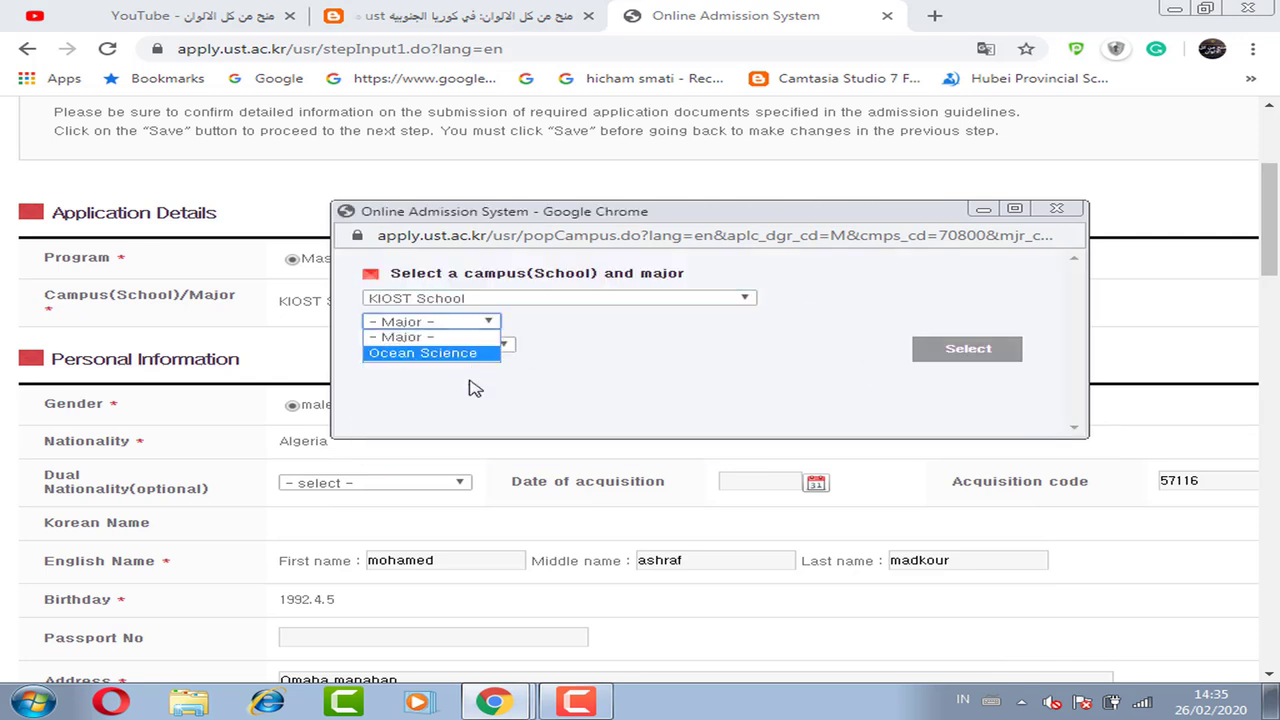
{"action": "left_click", "coordinate": [555, 380]}
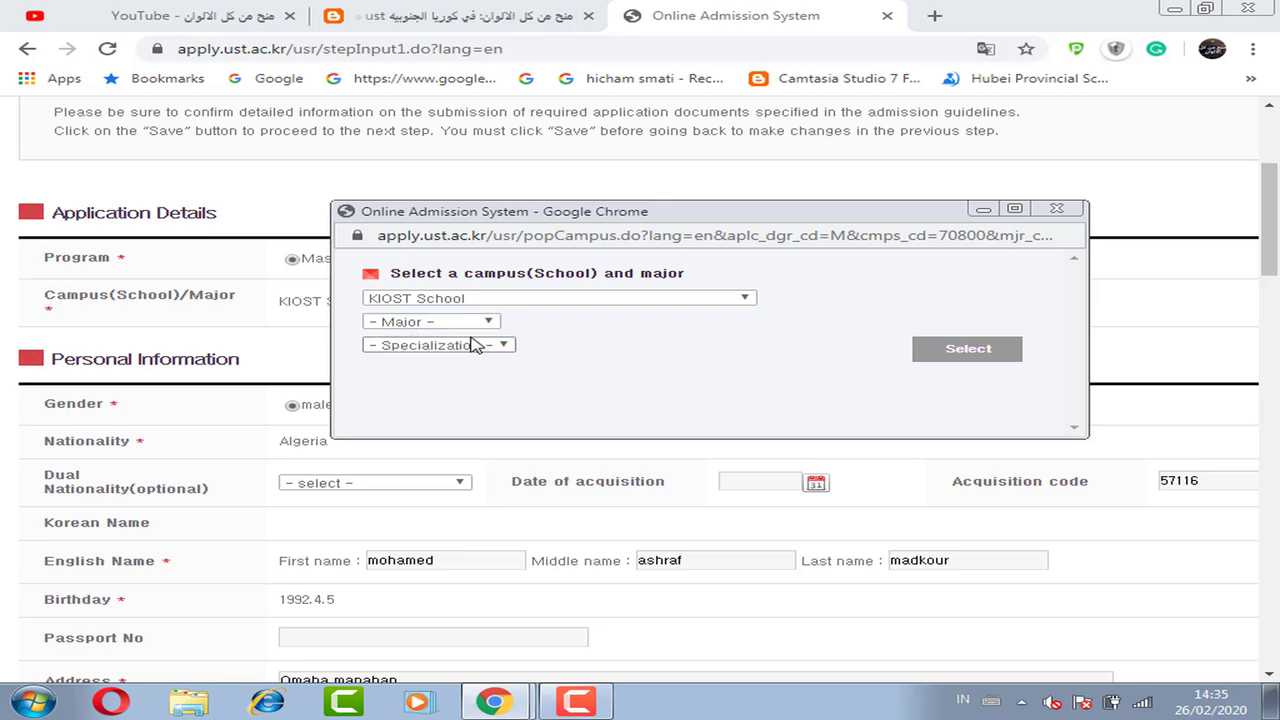
{"action": "left_click", "coordinate": [1056, 208]}
Step: Search for universities in Algeria for the Bachelor university entry, dismissing the translation offer
{"action": "scroll", "coordinate": [1000, 300], "scroll_direction": "down", "scroll_amount": 3}
{"action": "scroll", "coordinate": [750, 250], "scroll_direction": "up", "scroll_amount": 1}
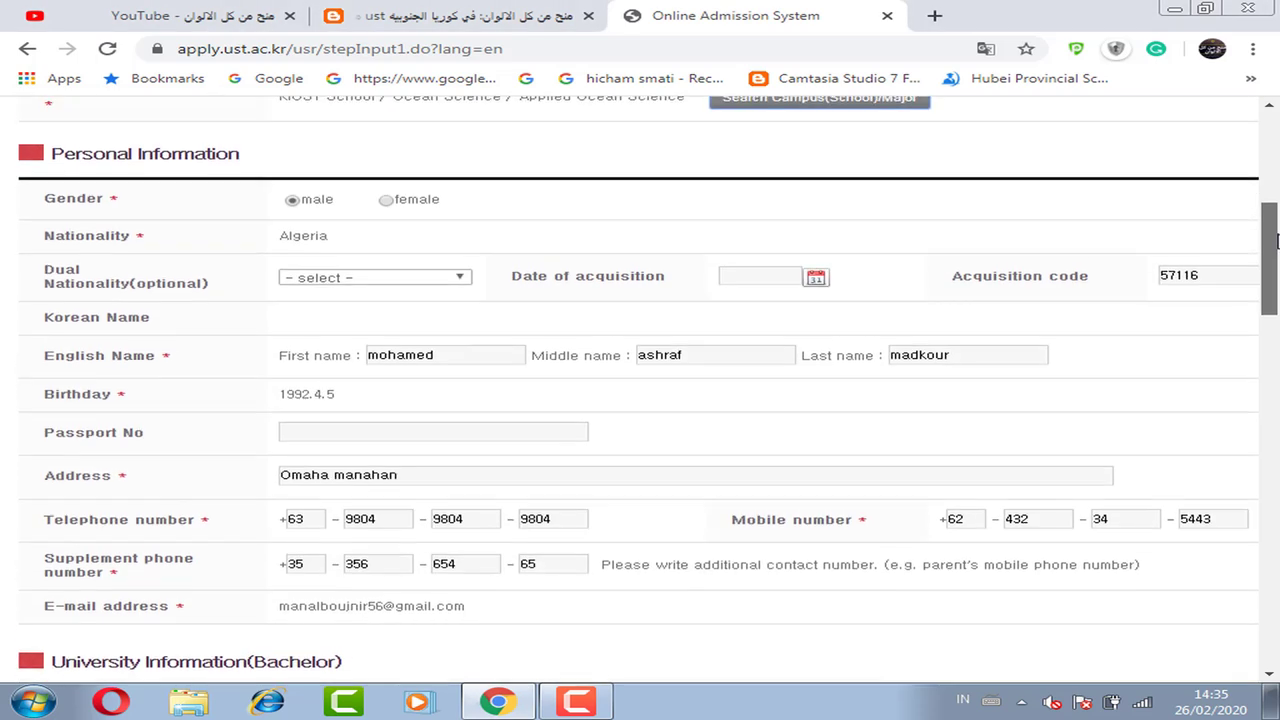
{"action": "left_click_drag", "start_coordinate": [1277, 240], "coordinate": [1277, 263]}
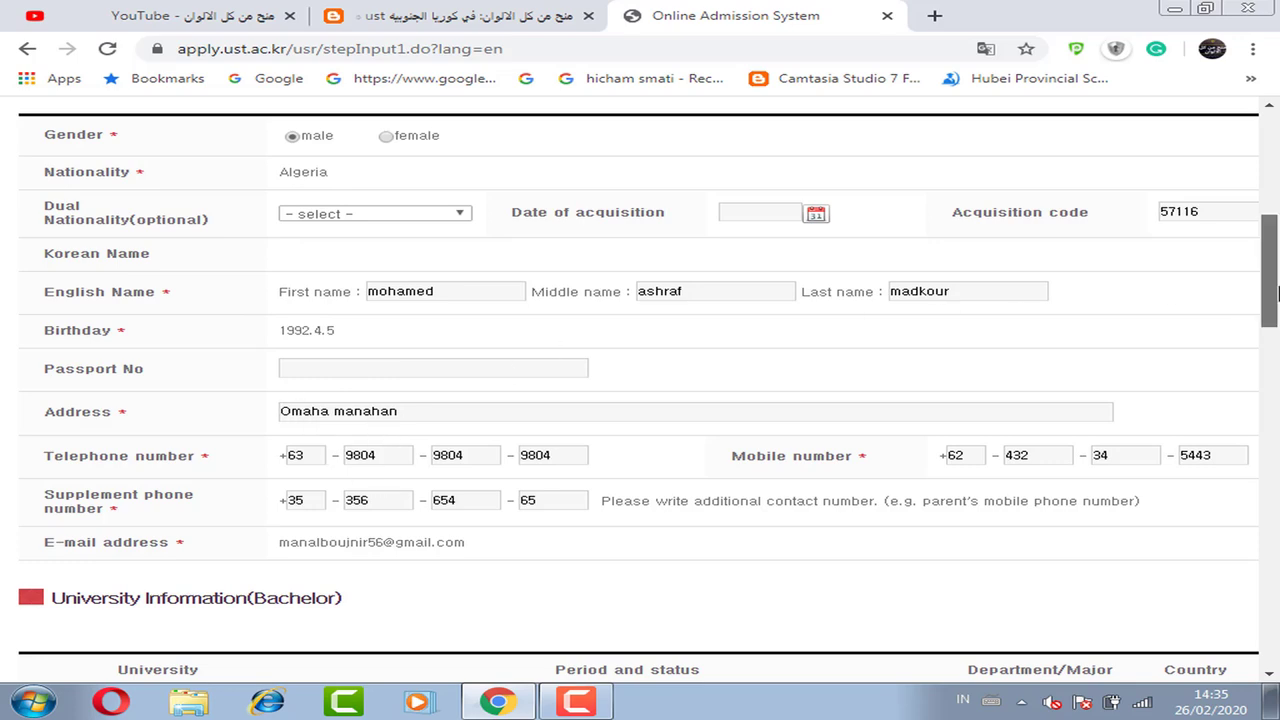
{"action": "left_click_drag", "start_coordinate": [1268, 300], "coordinate": [1265, 357]}
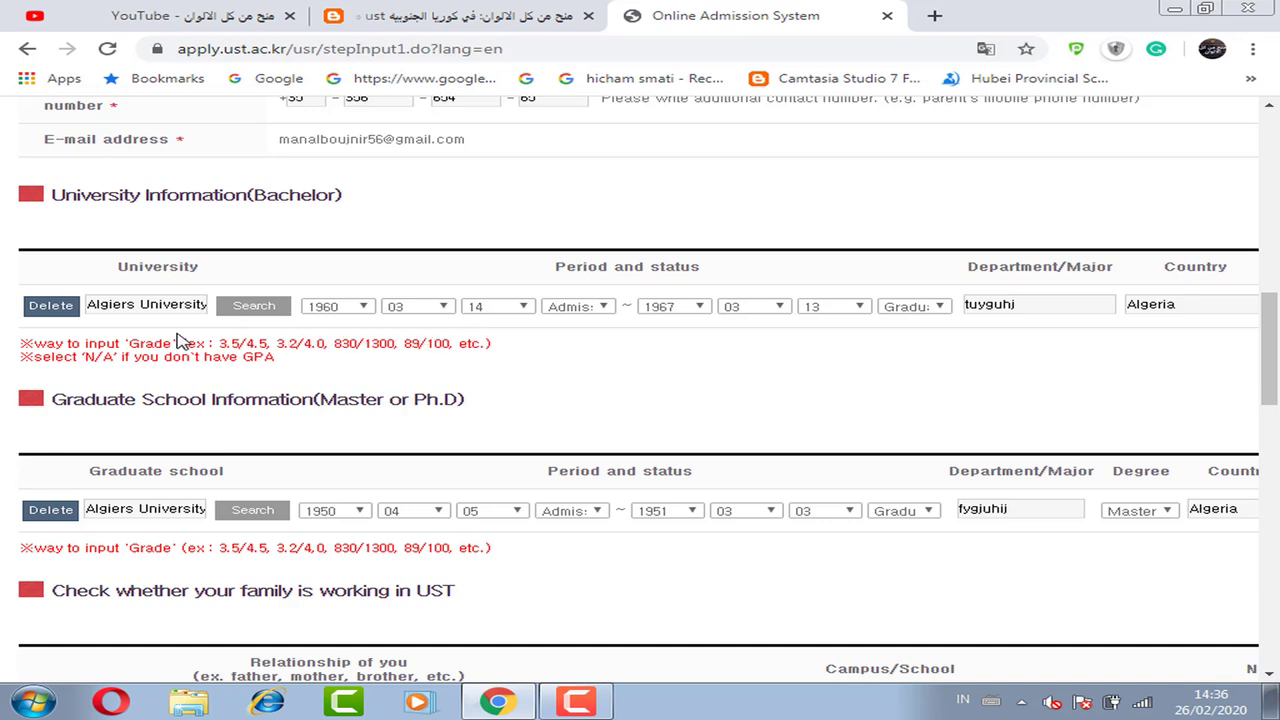
{"action": "left_click", "coordinate": [152, 304]}
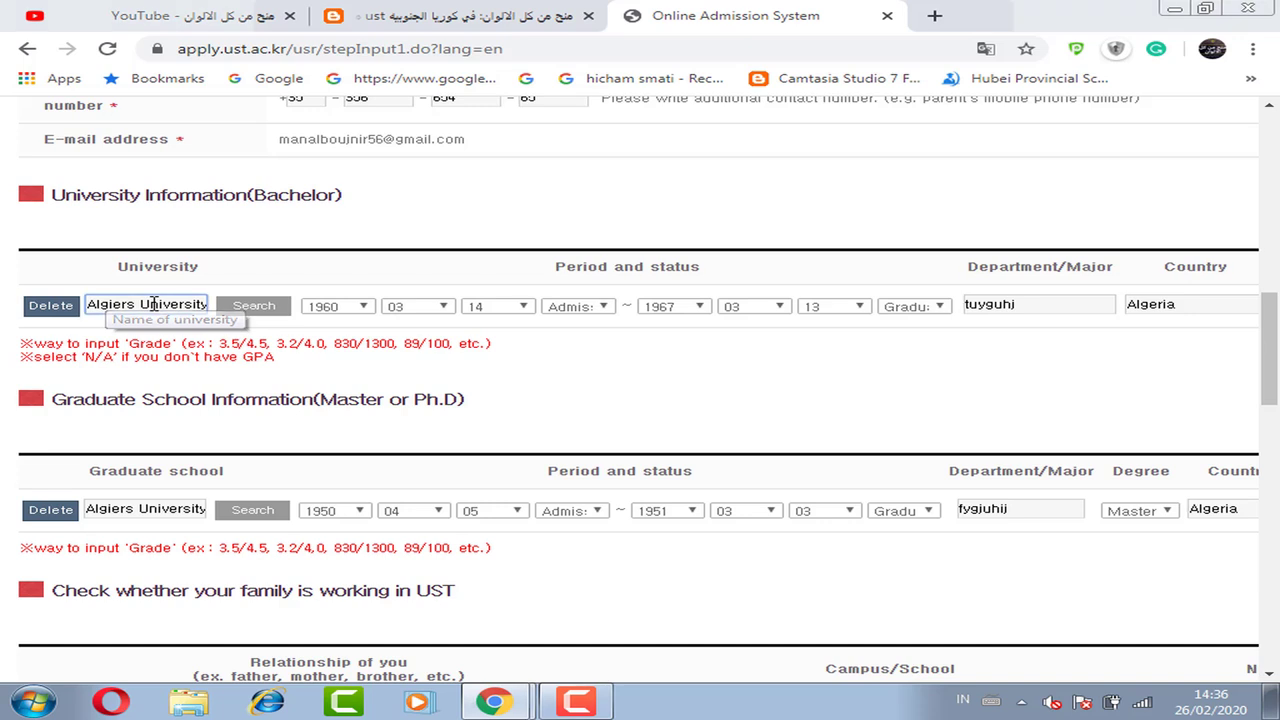
{"action": "left_click", "coordinate": [152, 304]}
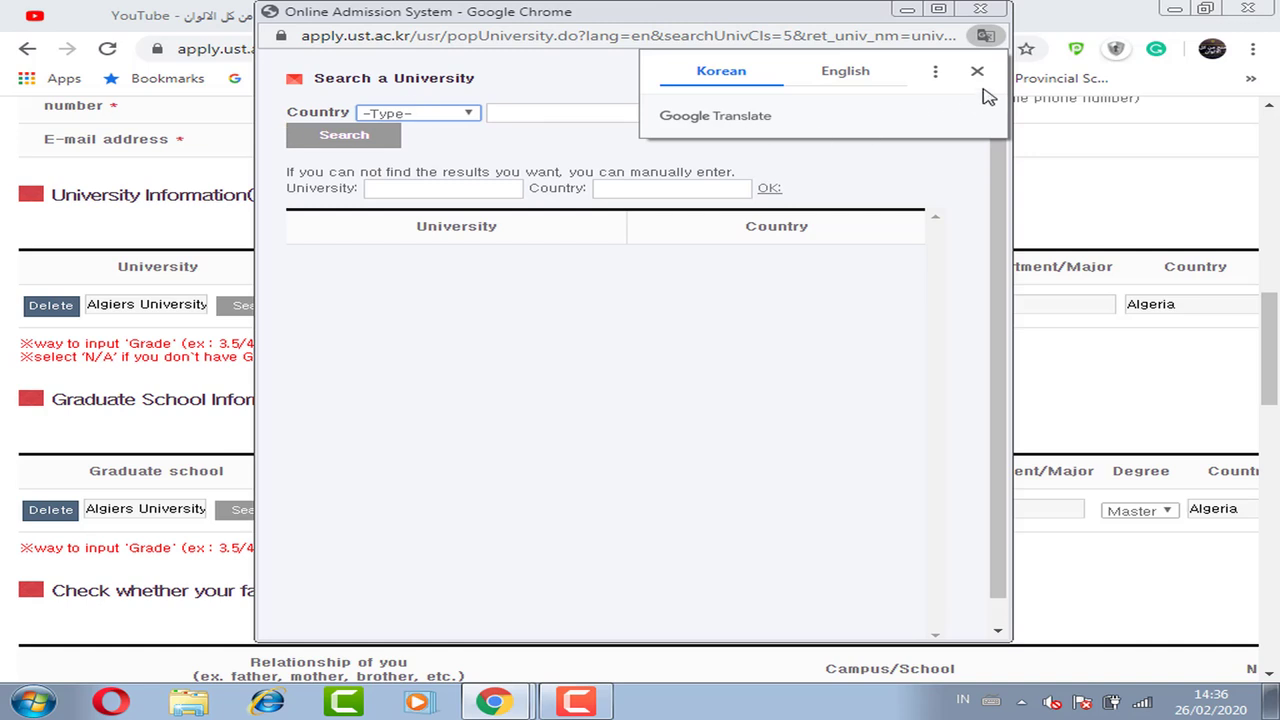
{"action": "left_click", "coordinate": [977, 72]}
{"action": "left_click", "coordinate": [405, 116]}
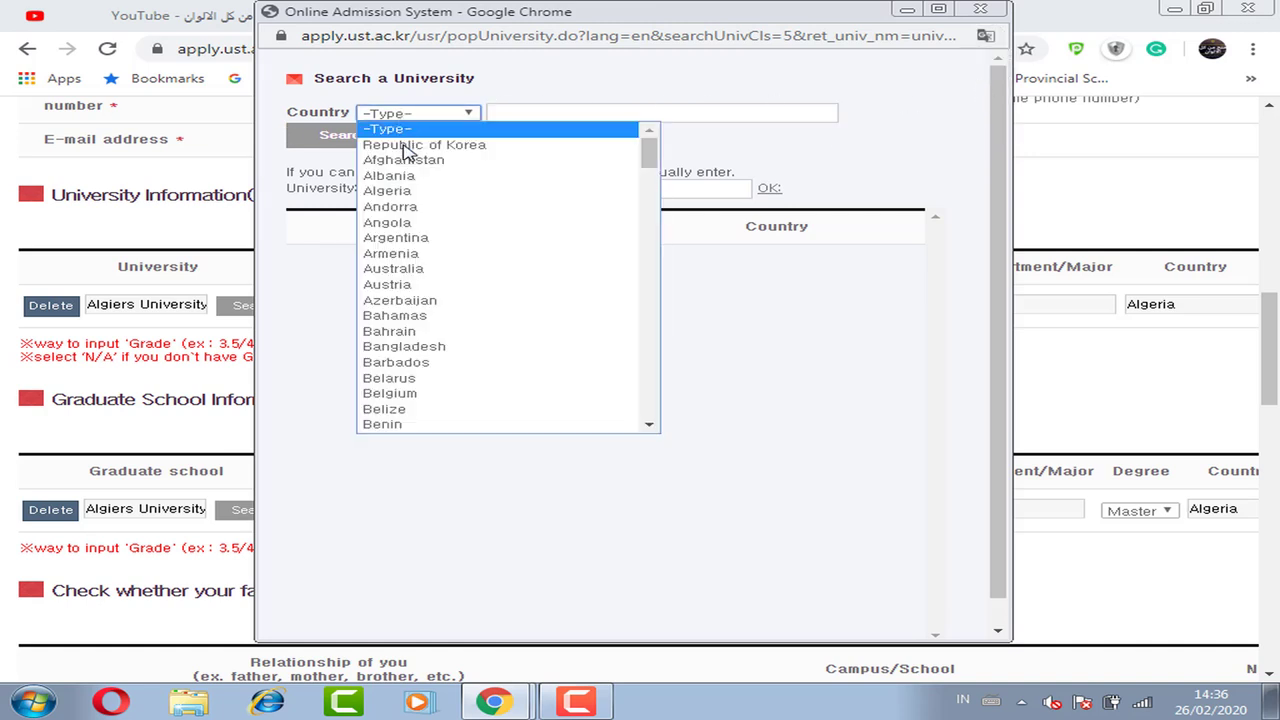
{"action": "left_click", "coordinate": [400, 192]}
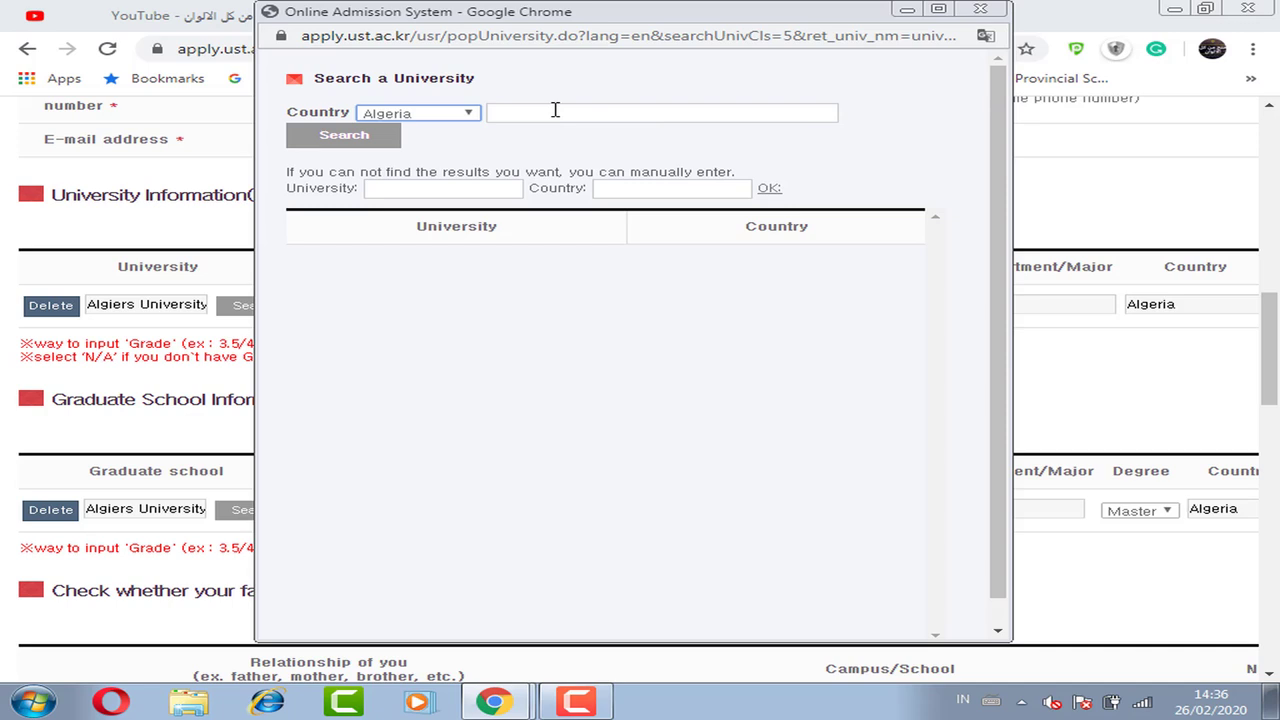
{"action": "left_click", "coordinate": [358, 141]}
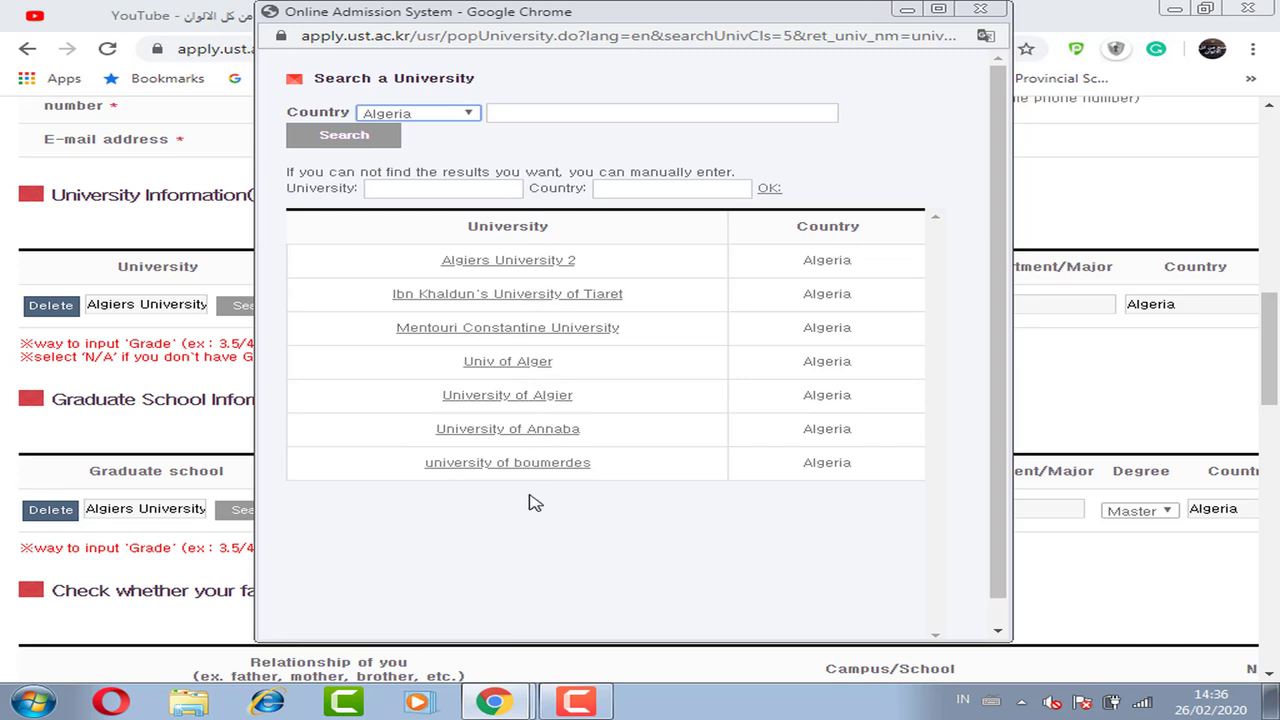
Step: Look at the manual university and country entry fields in the university search, and close it without entering anything
{"action": "left_click", "coordinate": [375, 191]}
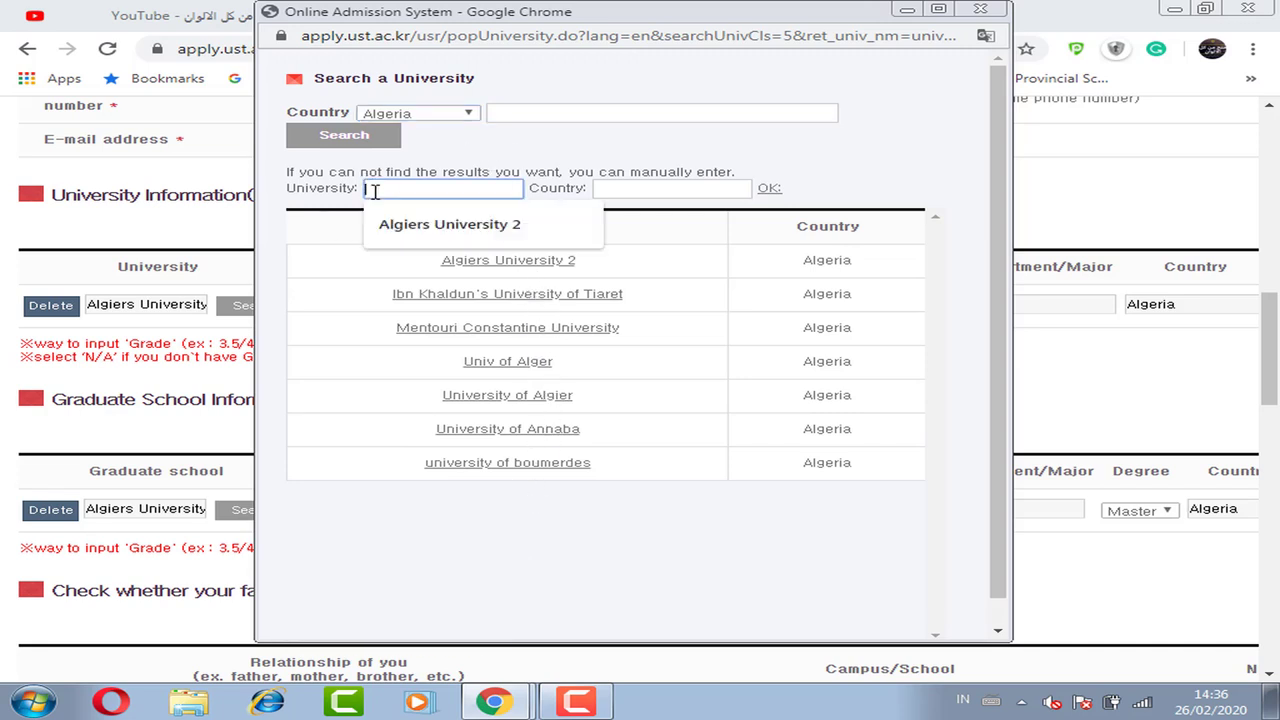
{"action": "left_click", "coordinate": [648, 187]}
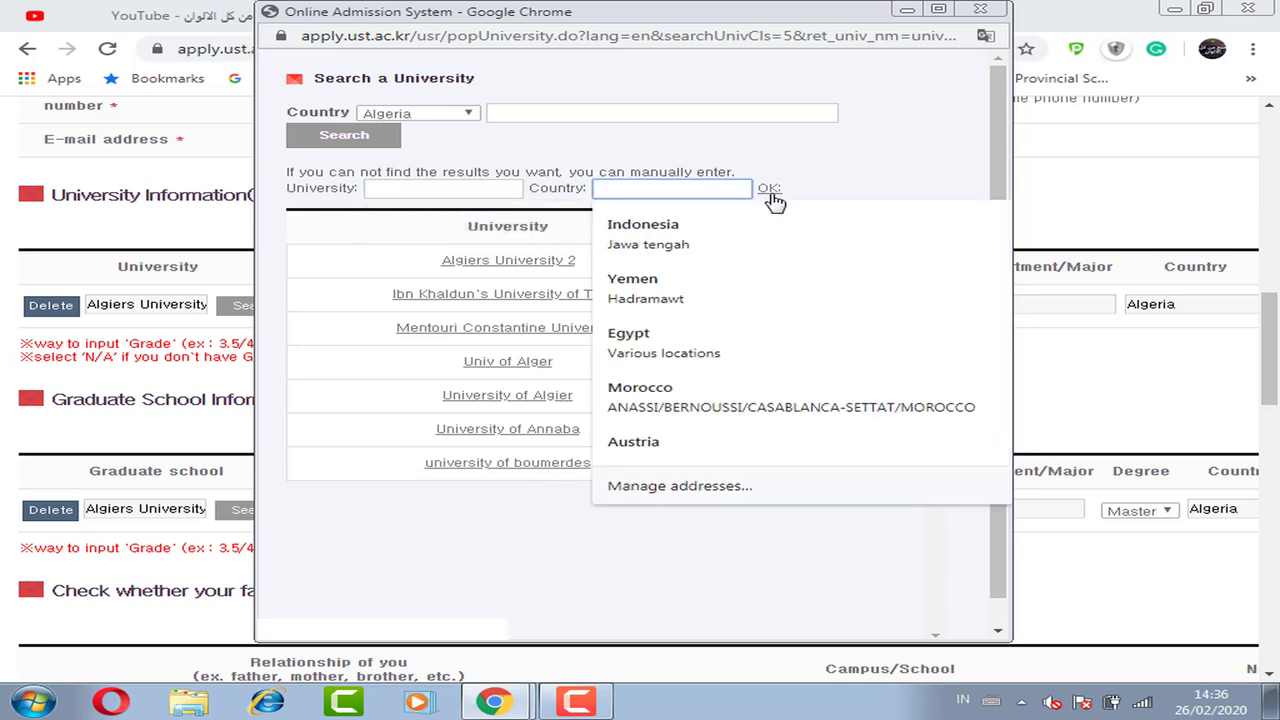
{"action": "left_click", "coordinate": [672, 287]}
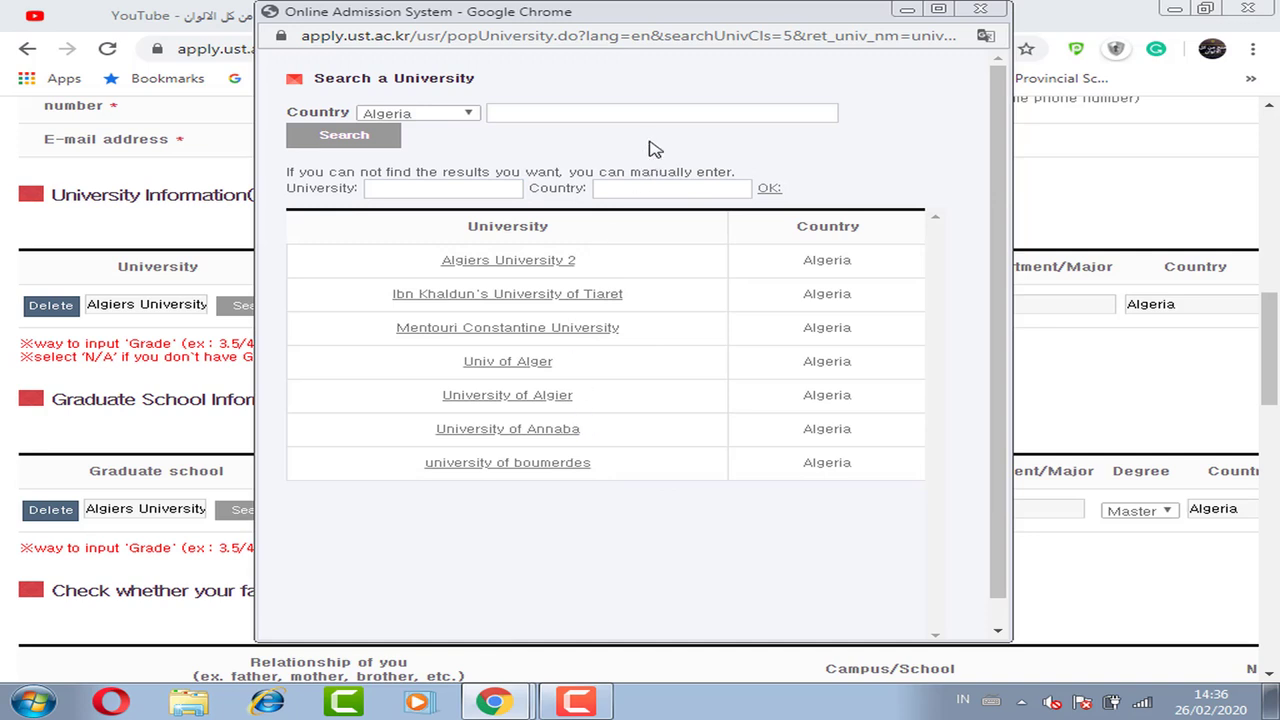
{"action": "left_click", "coordinate": [990, 11]}
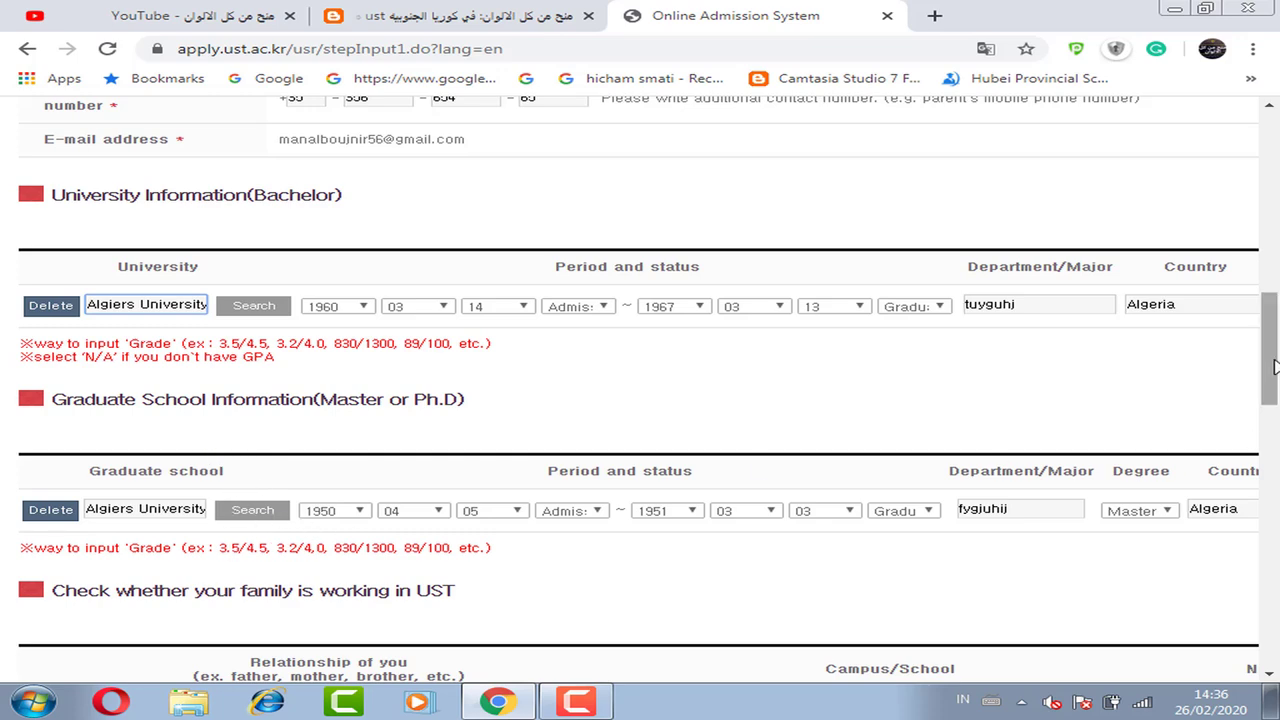
Step: Review the English language requirement under Official English scores and highlight the IELTS 6 line
{"action": "scroll", "coordinate": [1274, 415], "scroll_direction": "down", "scroll_amount": 3}
{"action": "scroll", "coordinate": [1274, 418], "scroll_direction": "down", "scroll_amount": 2}
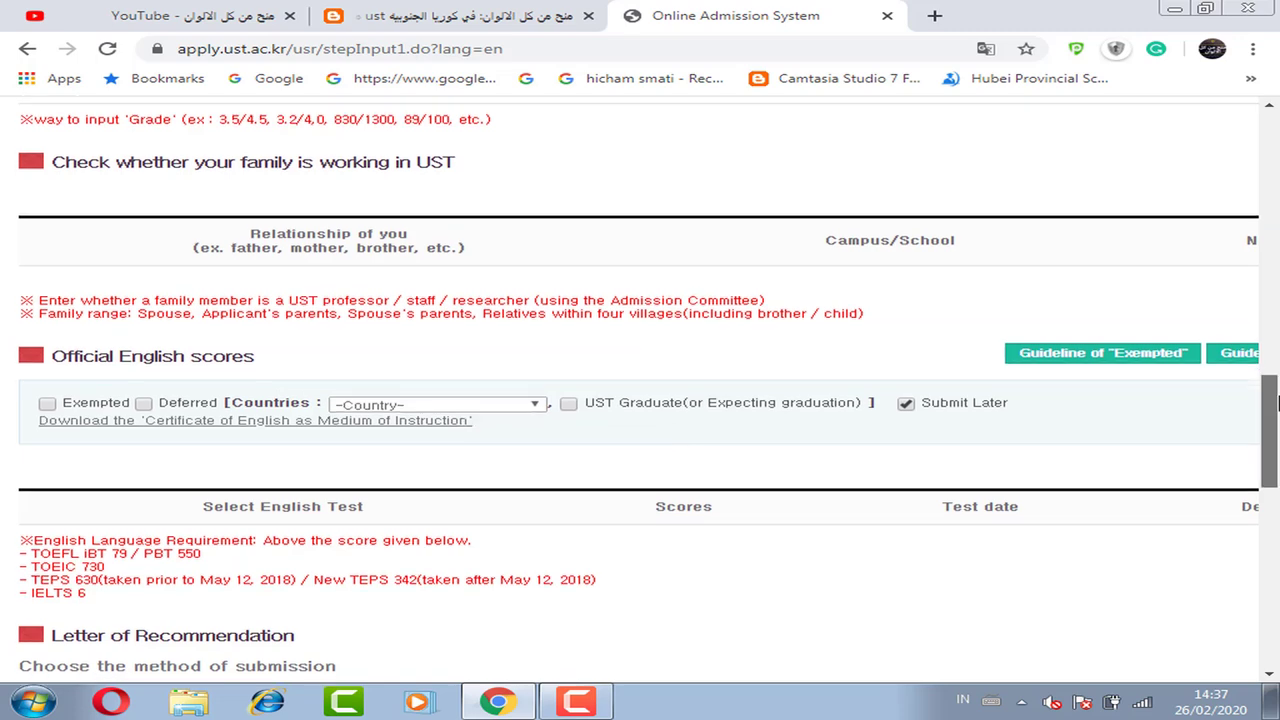
{"action": "left_click_drag", "start_coordinate": [1273, 399], "coordinate": [1273, 432]}
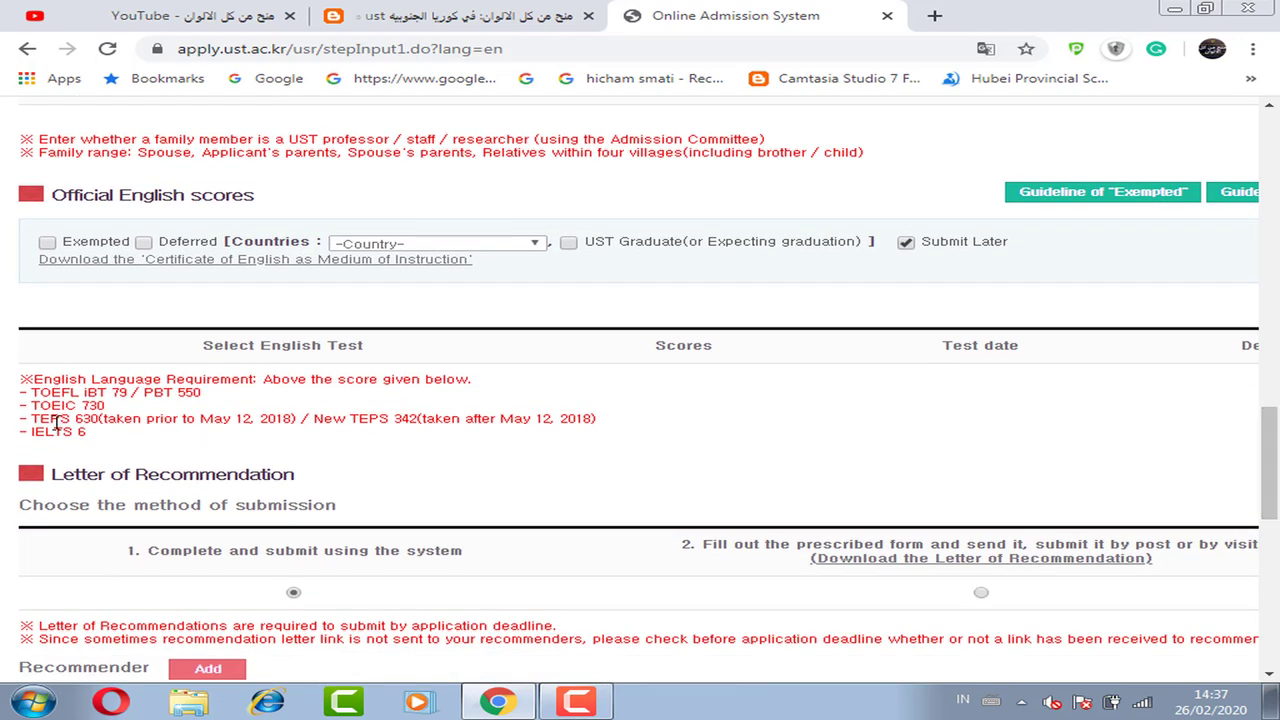
{"action": "left_click_drag", "start_coordinate": [36, 431], "coordinate": [97, 440]}
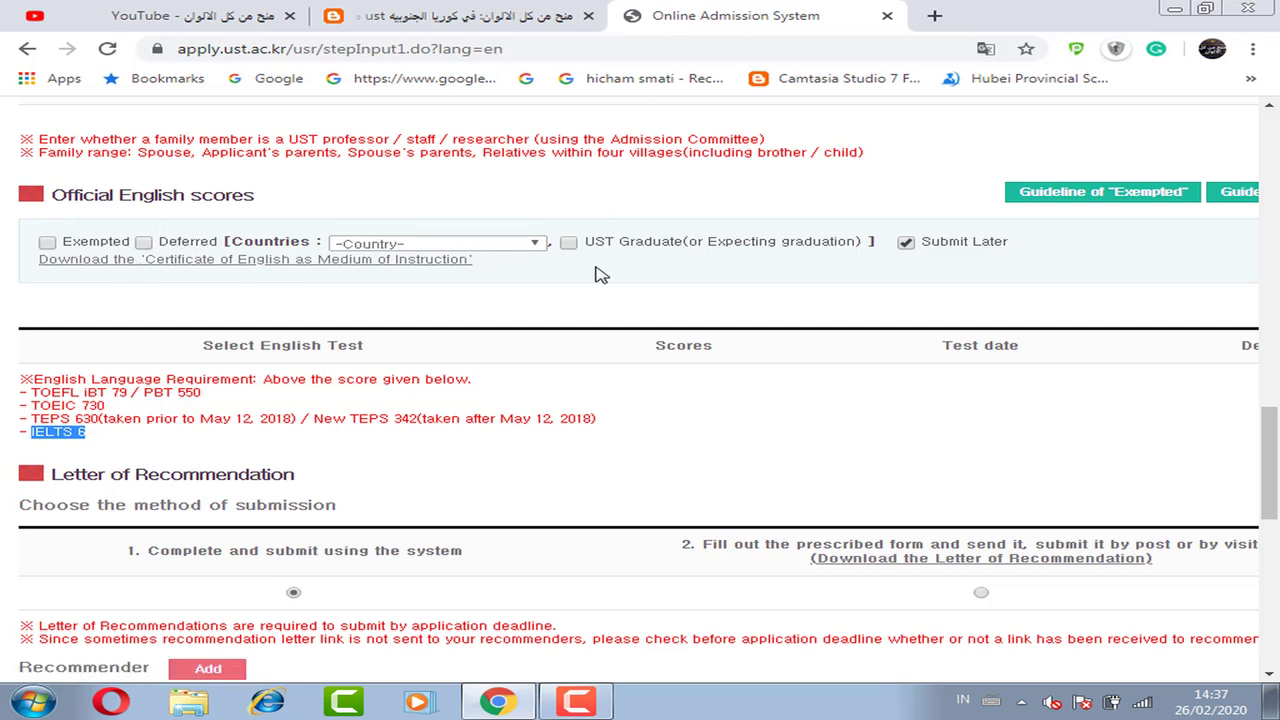
Step: Mark the official English scores as Exempted, read the waiver conditions including UST Graduate, and close the notice
{"action": "left_click", "coordinate": [48, 243]}
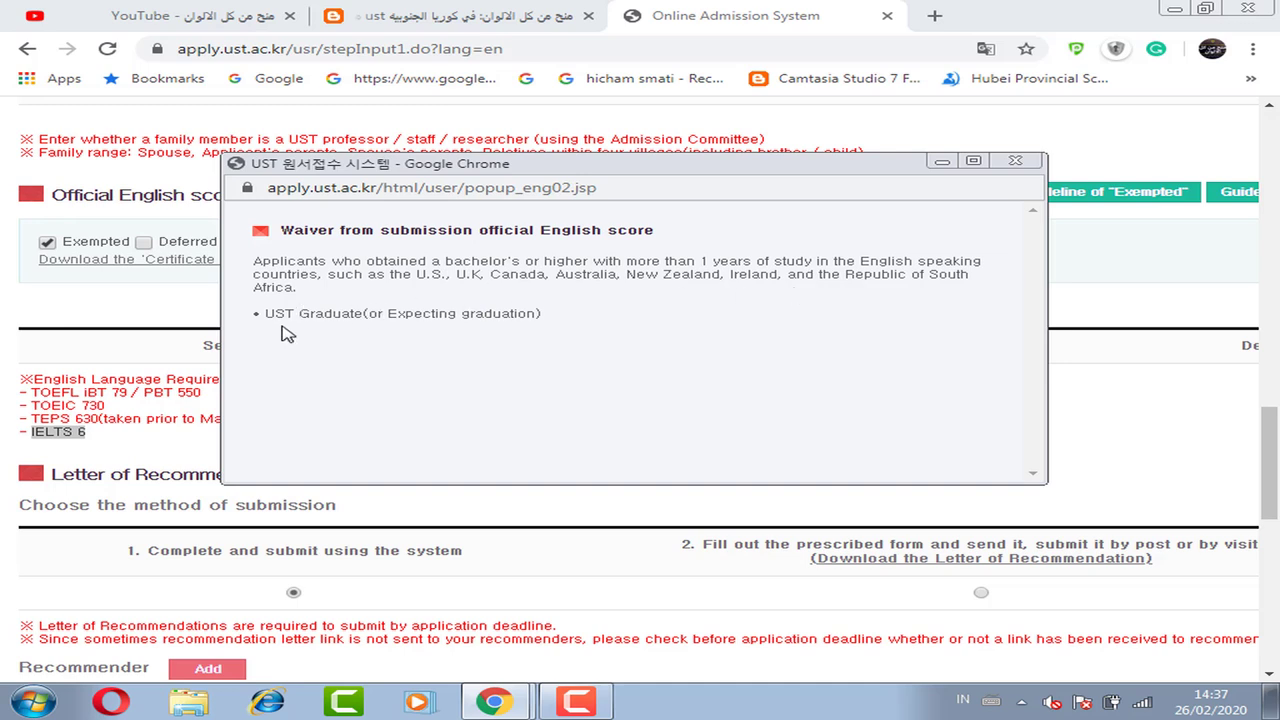
{"action": "left_click_drag", "start_coordinate": [285, 315], "coordinate": [365, 315]}
{"action": "left_click", "coordinate": [1013, 164]}
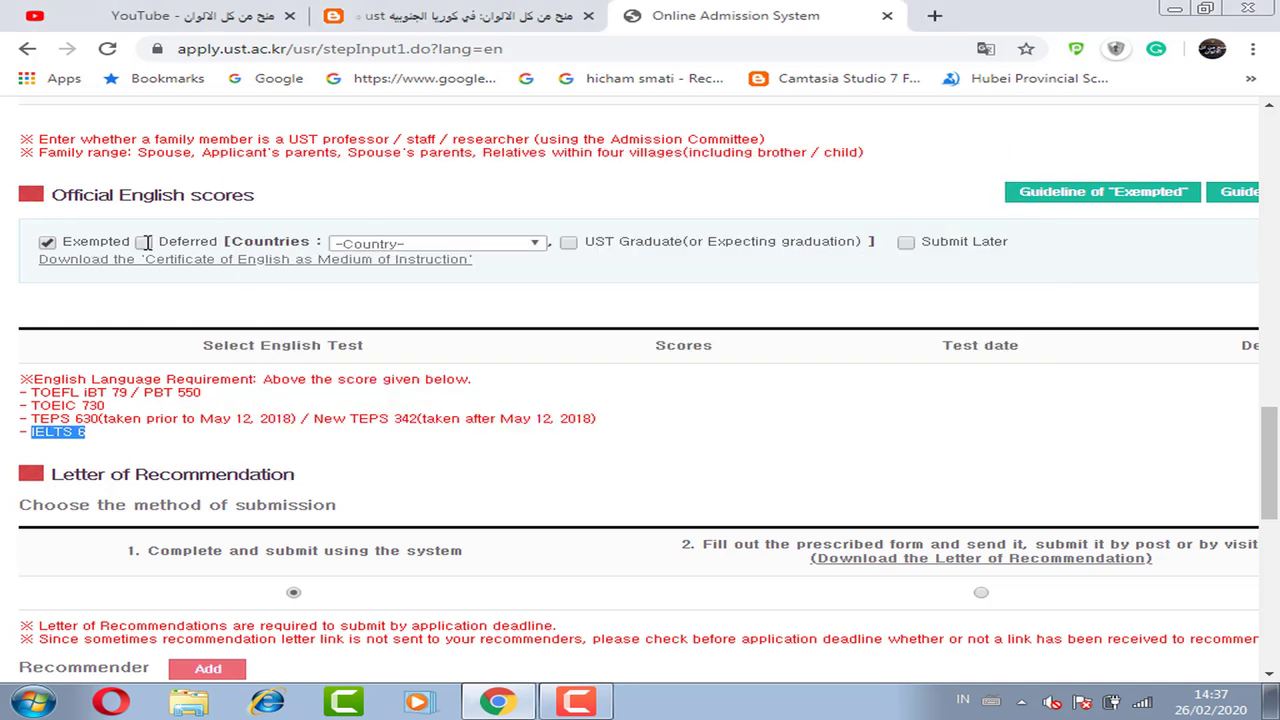
Step: Look through the list of countries for the English score, then mark the scores as Deferred and close the notice
{"action": "left_click", "coordinate": [350, 244]}
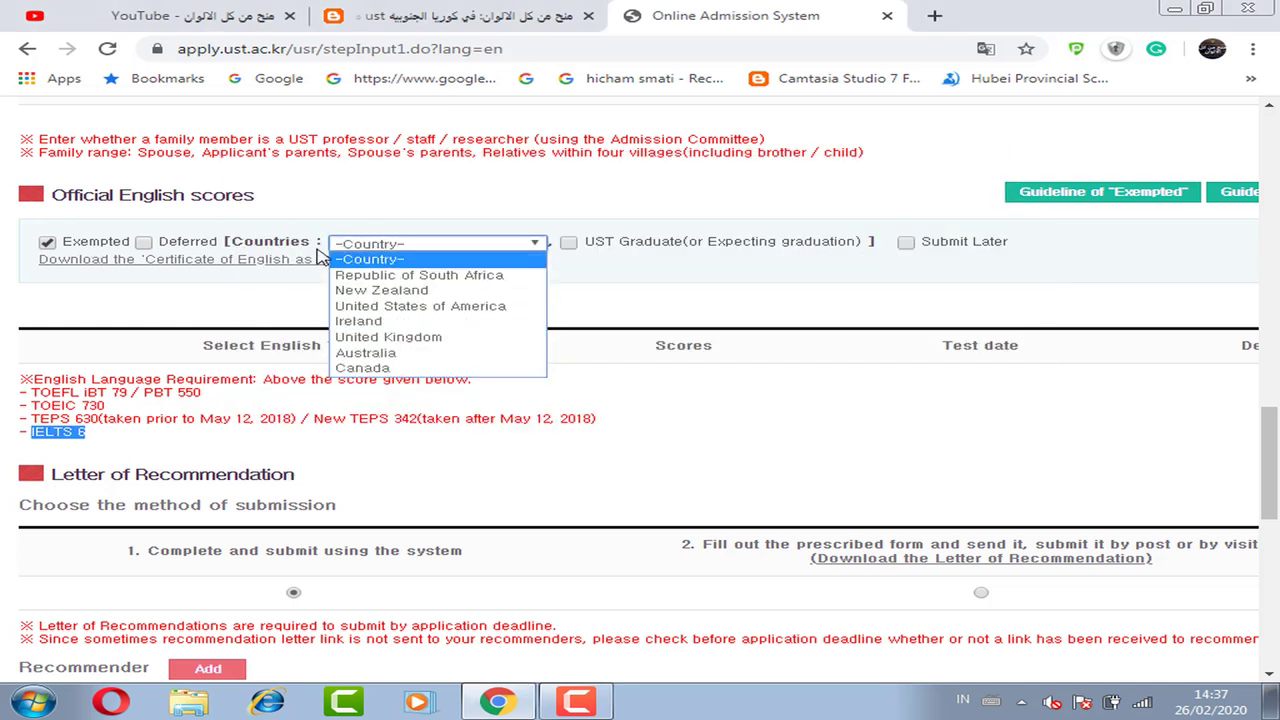
{"action": "left_click", "coordinate": [145, 242]}
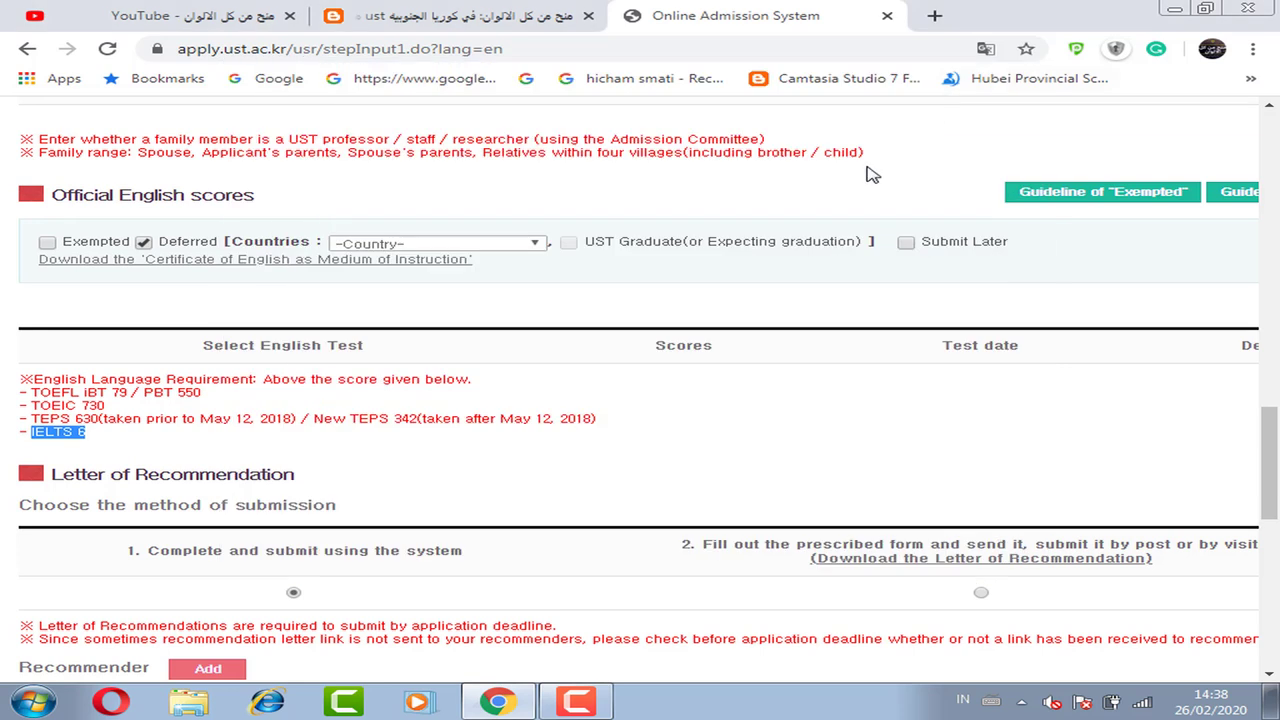
{"action": "left_click", "coordinate": [1015, 67]}
Step: Mark the official English scores as Submit Later, read the supplemental submission deadline in the enlarged notice, and close it
{"action": "left_click", "coordinate": [143, 243]}
{"action": "left_click", "coordinate": [904, 245]}
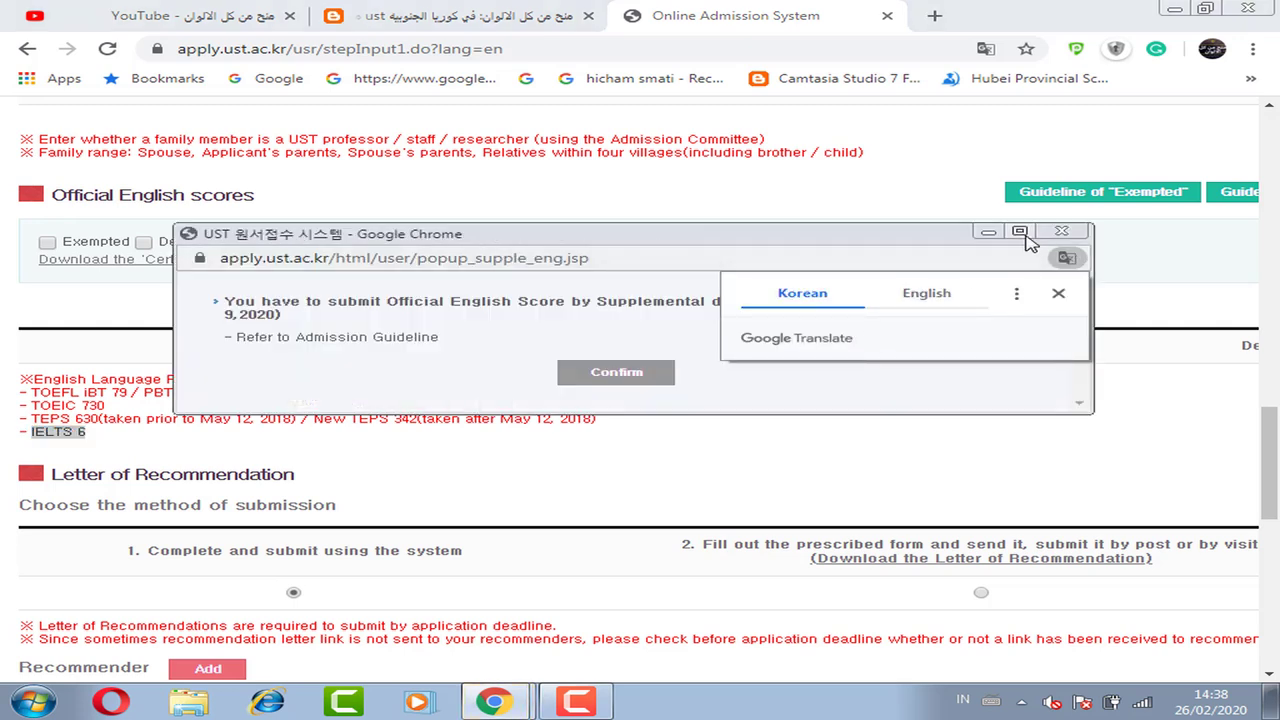
{"action": "left_click", "coordinate": [1019, 231]}
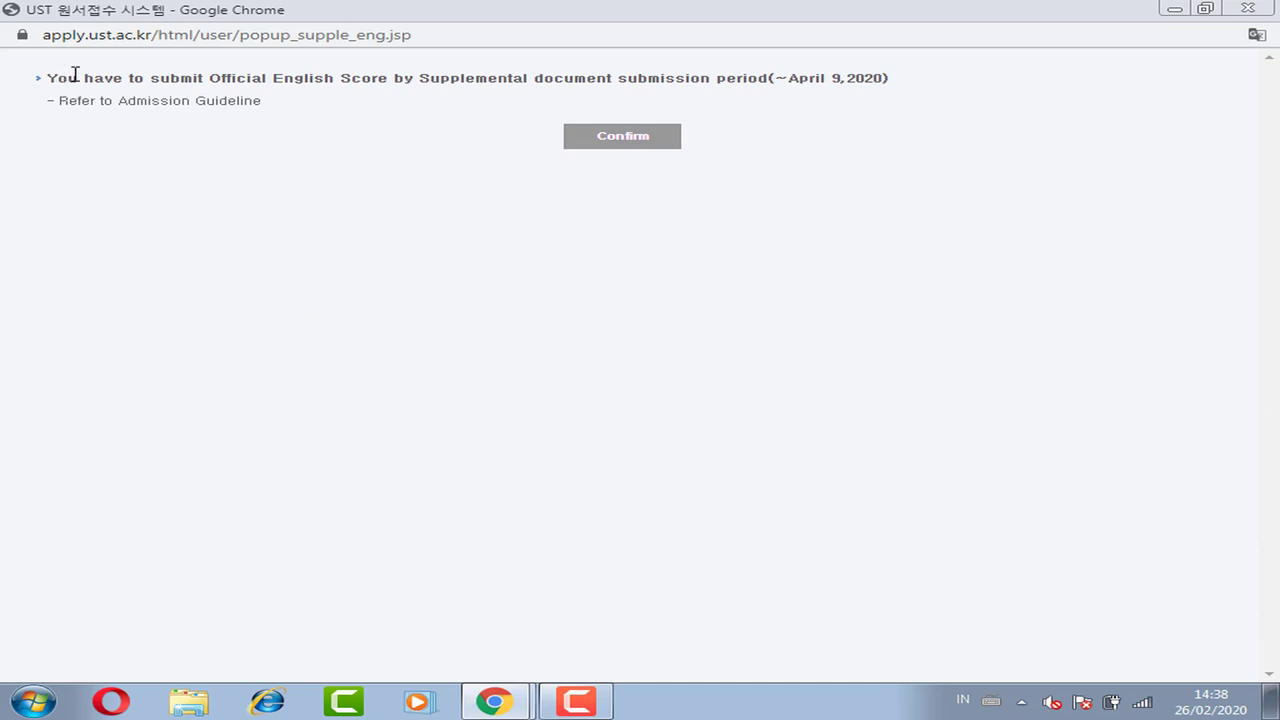
{"action": "left_click_drag", "start_coordinate": [75, 77], "coordinate": [768, 79]}
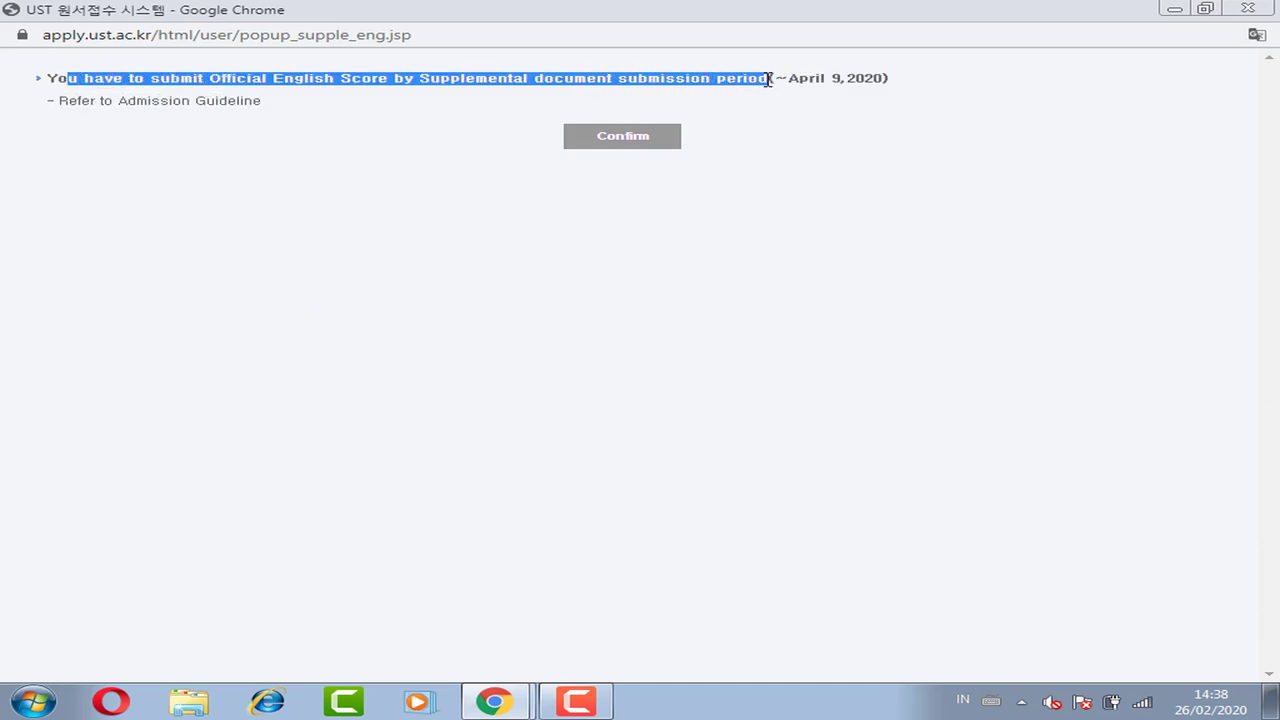
{"action": "left_click", "coordinate": [828, 146]}
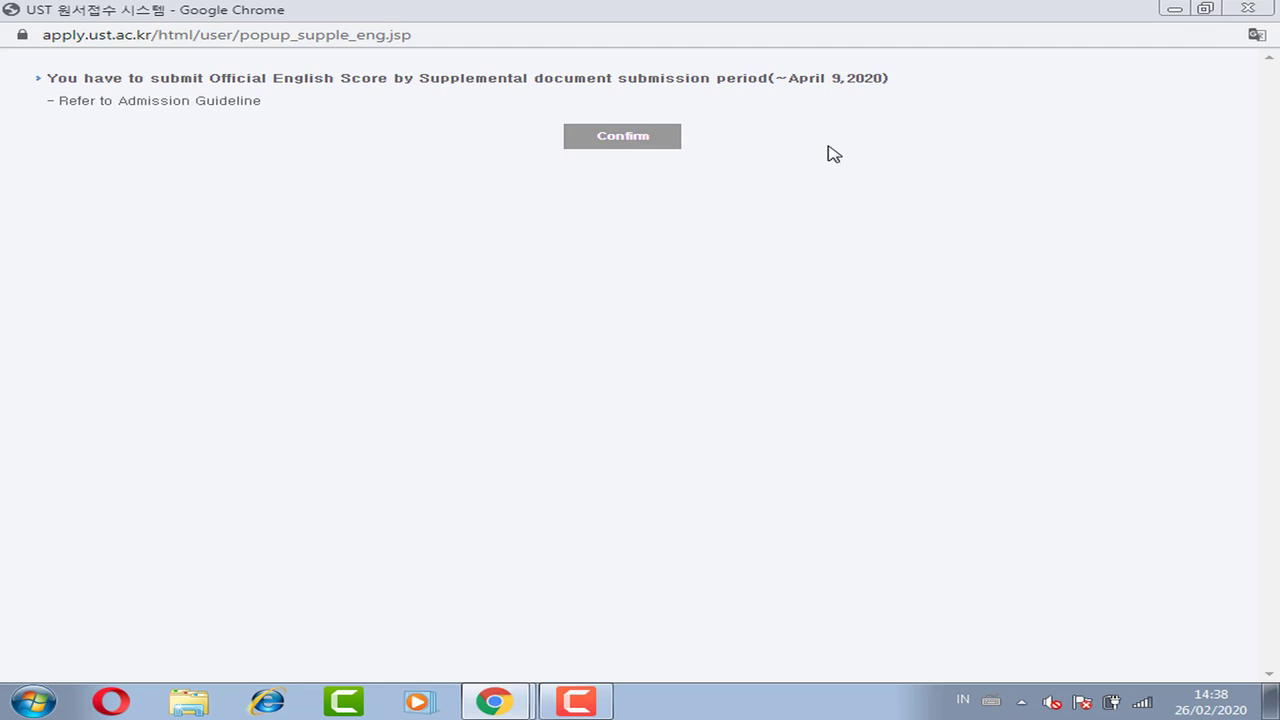
{"action": "left_click_drag", "start_coordinate": [788, 76], "coordinate": [907, 92]}
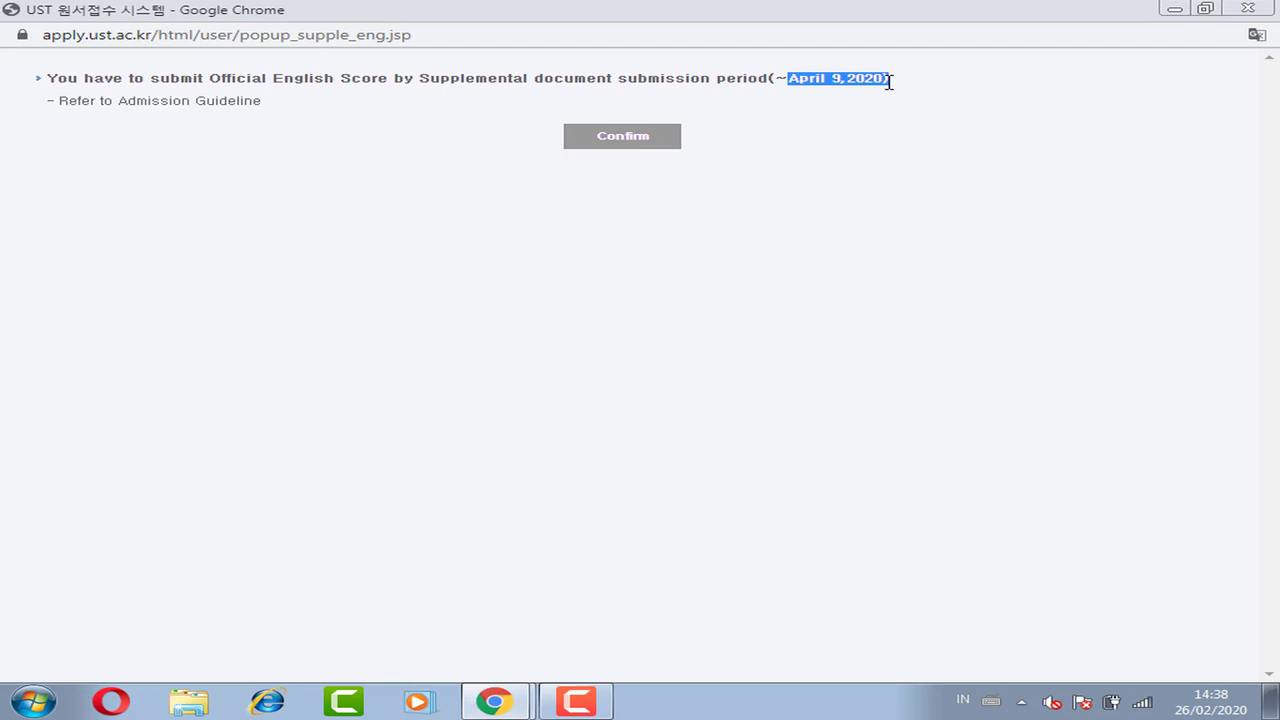
{"action": "left_click", "coordinate": [882, 174]}
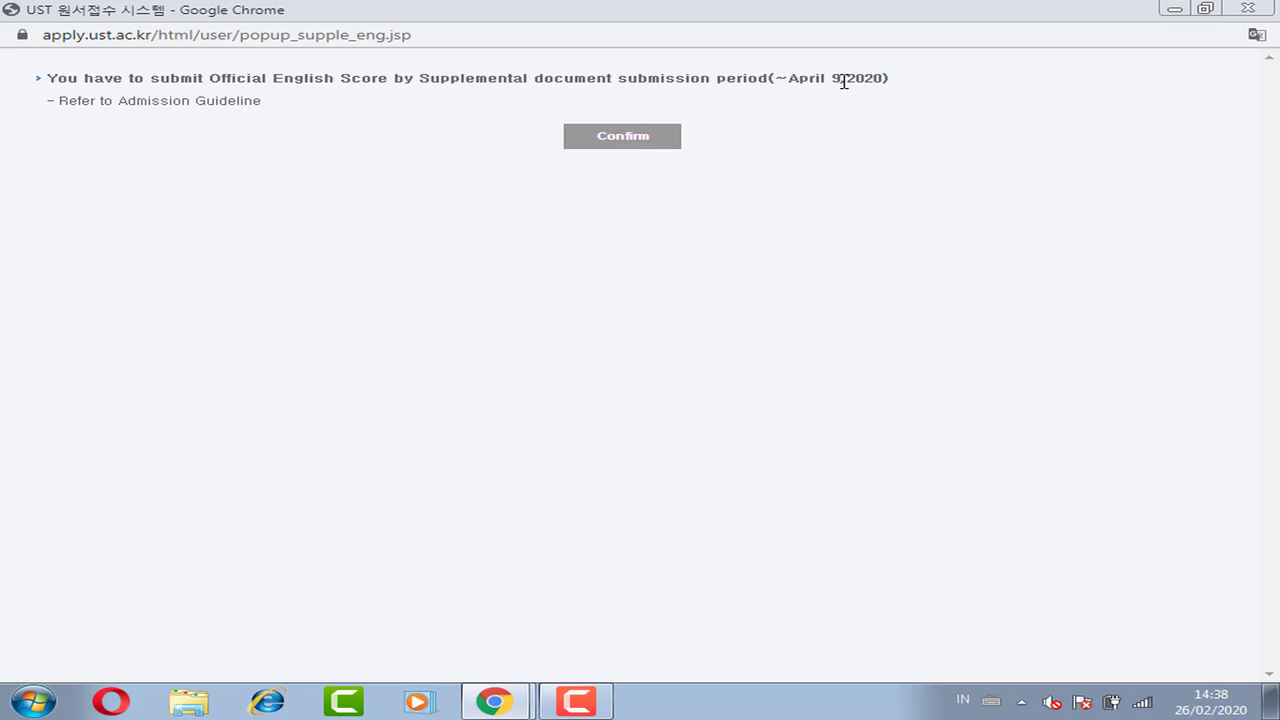
{"action": "left_click", "coordinate": [1242, 10]}
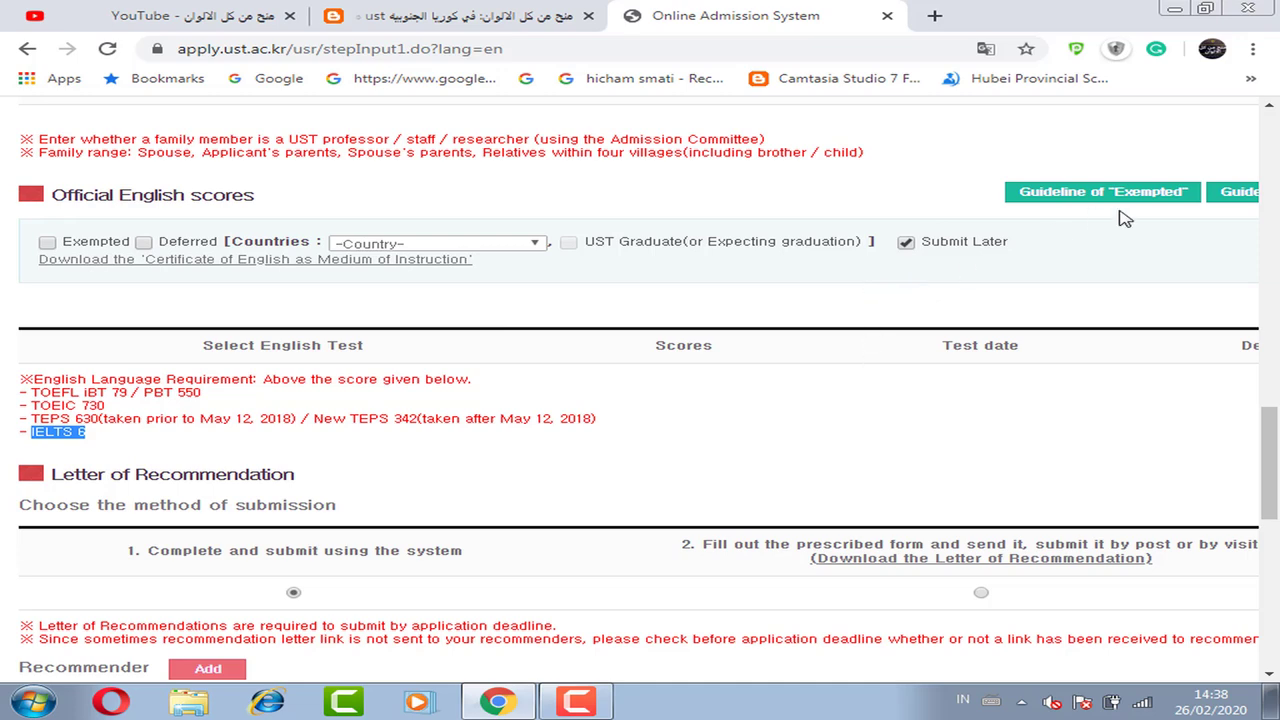
Step: Look over the Letter of Recommendation recommender fields and the photo upload requirements at the end of the applicant information
{"action": "left_click_drag", "start_coordinate": [1270, 495], "coordinate": [1274, 546]}
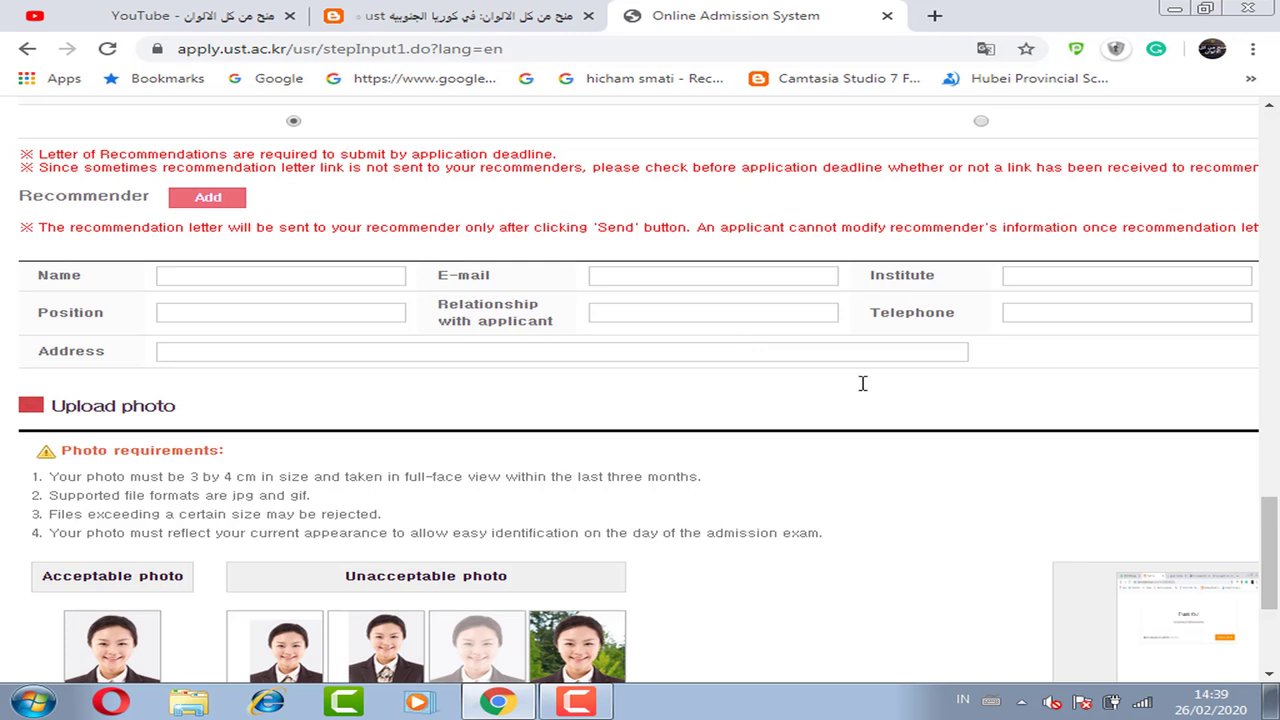
{"action": "left_click_drag", "start_coordinate": [1268, 550], "coordinate": [1268, 592]}
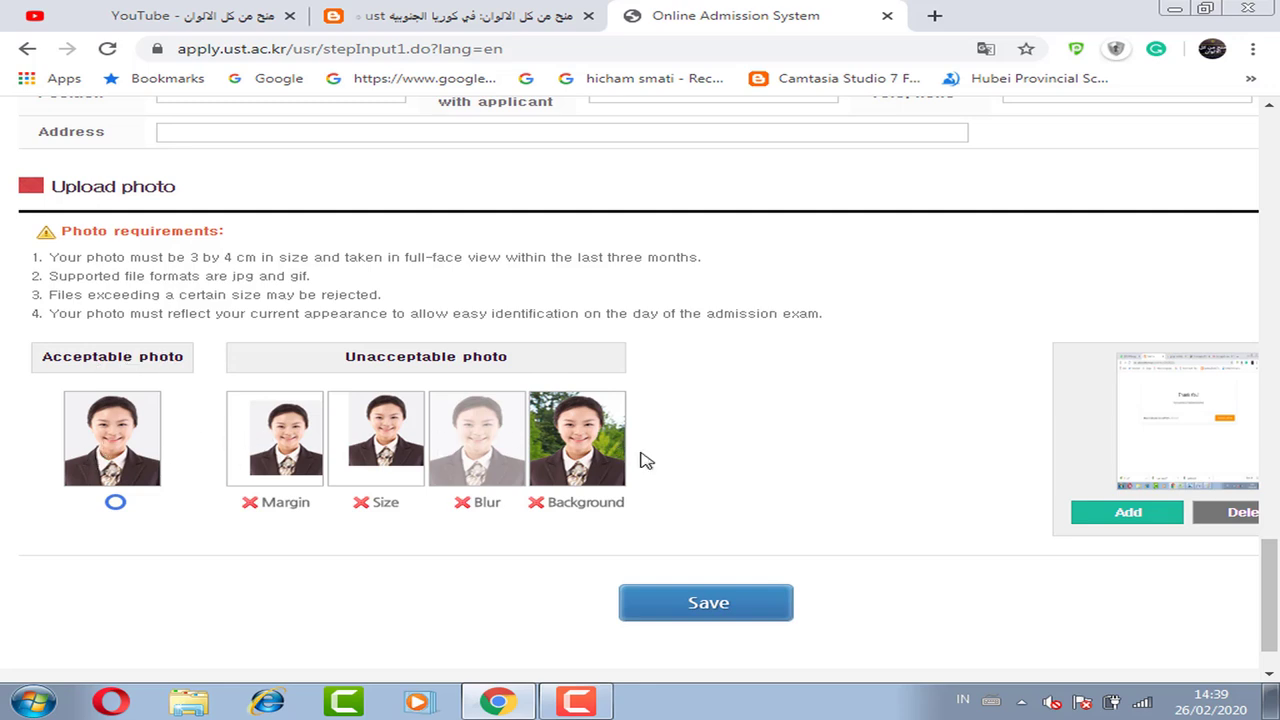
Step: Open the Step2 Personal Medical page and review the Personal Medical Self-Assessment questions
{"action": "left_click_drag", "start_coordinate": [1268, 625], "coordinate": [1270, 195]}
{"action": "left_click", "coordinate": [611, 288]}
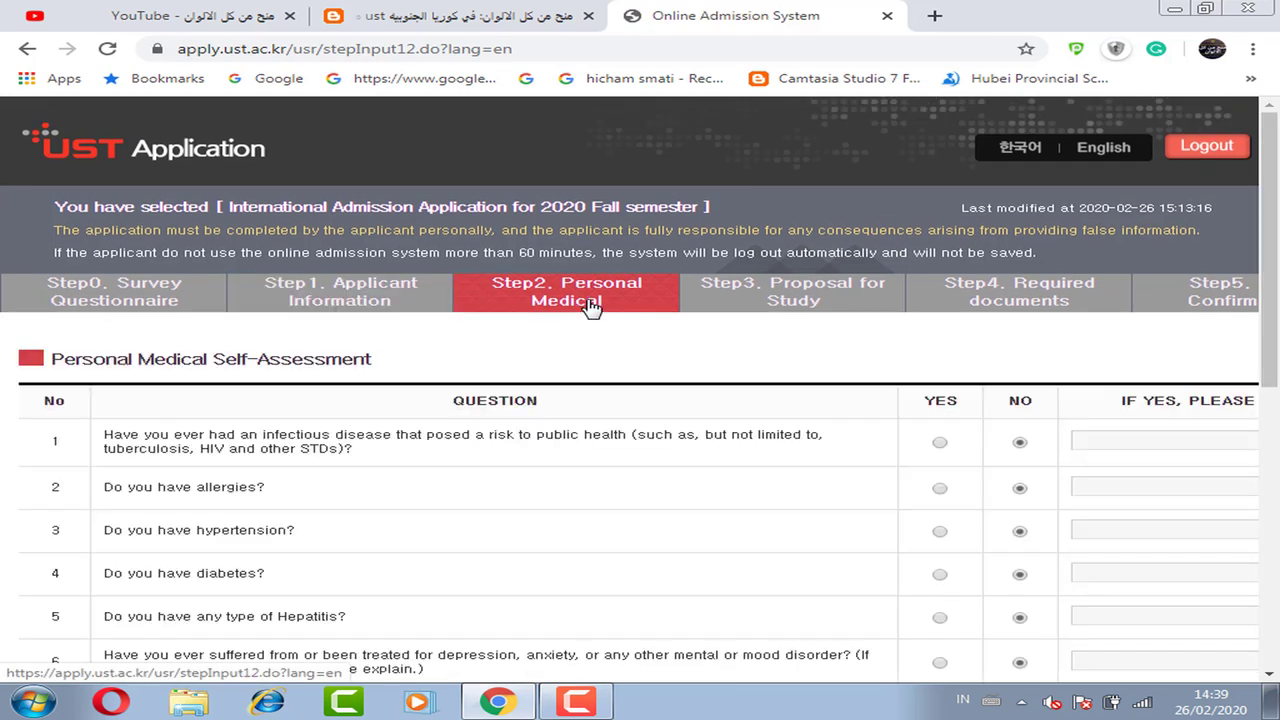
{"action": "scroll", "coordinate": [52, 503], "scroll_direction": "down", "scroll_amount": 2}
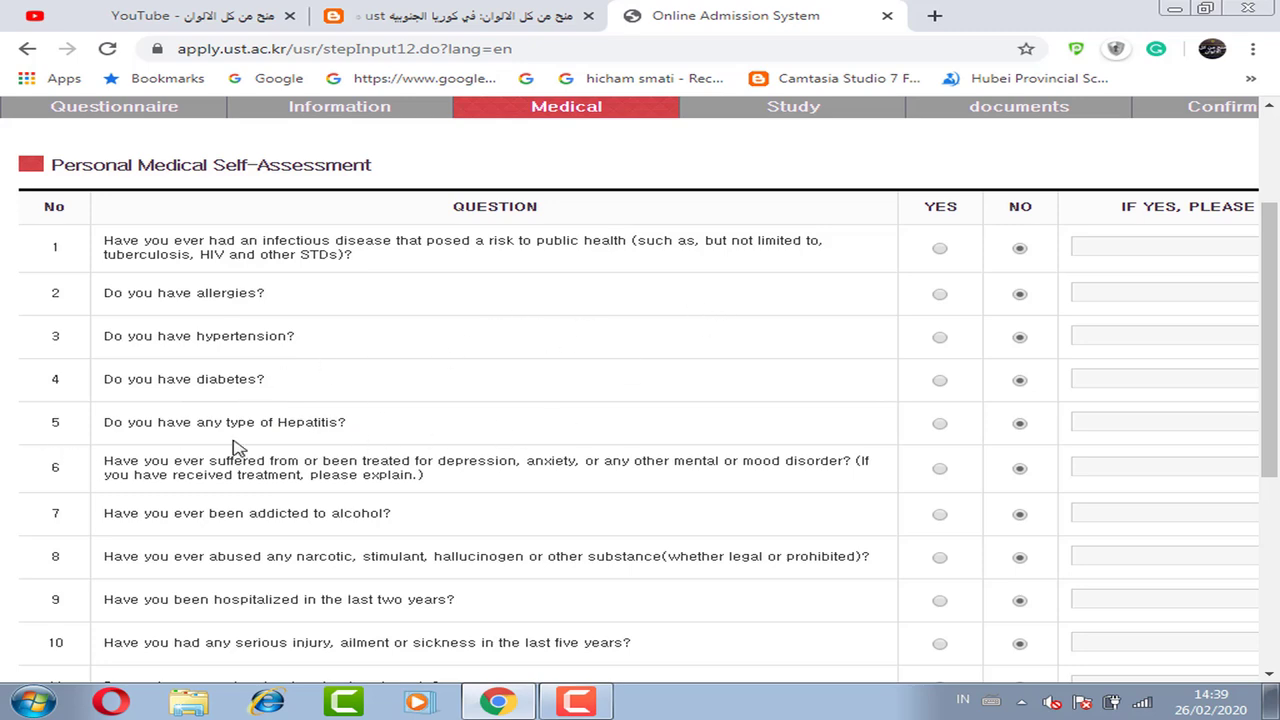
{"action": "mouse_move", "coordinate": [1272, 331]}
{"action": "left_mouse_down"}
{"action": "mouse_move", "coordinate": [1272, 492]}
{"action": "mouse_move", "coordinate": [1277, 314]}
{"action": "left_mouse_up"}
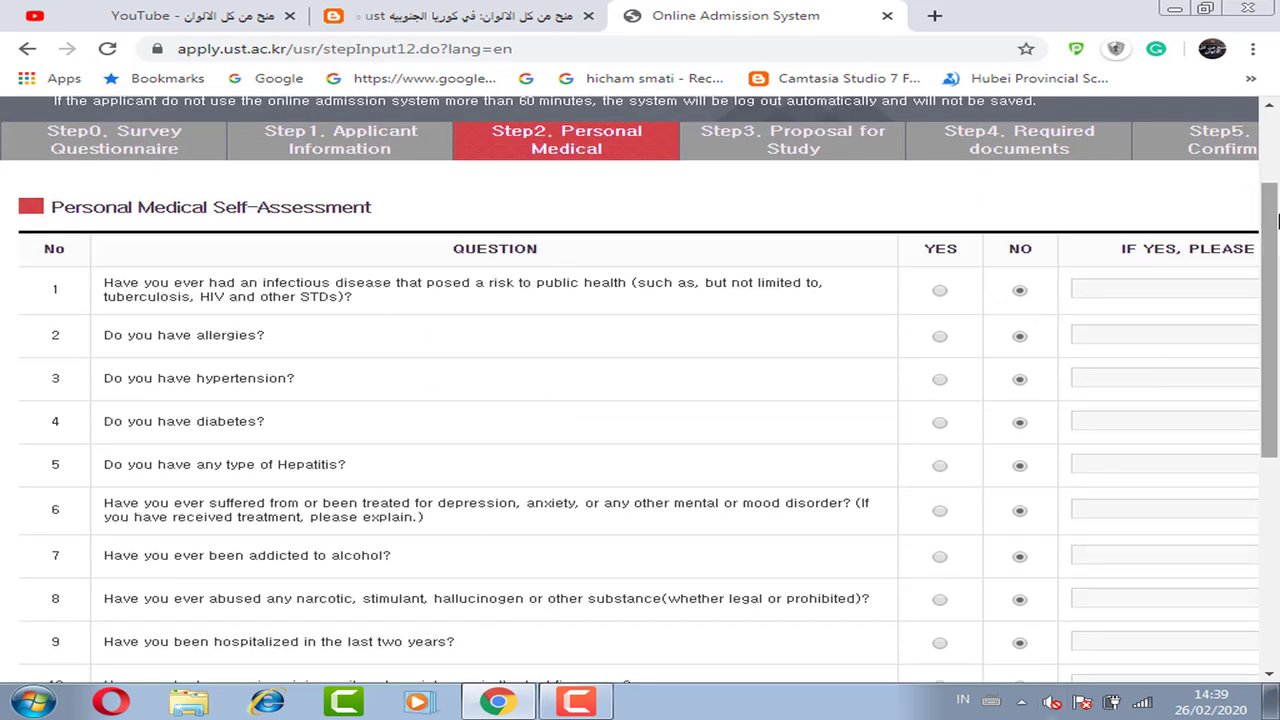
Step: Open the Step3 Proposal for Study page and highlight the question about life philosophy in the formative years
{"action": "left_click_drag", "start_coordinate": [1276, 220], "coordinate": [1276, 150]}
{"action": "left_click", "coordinate": [805, 298]}
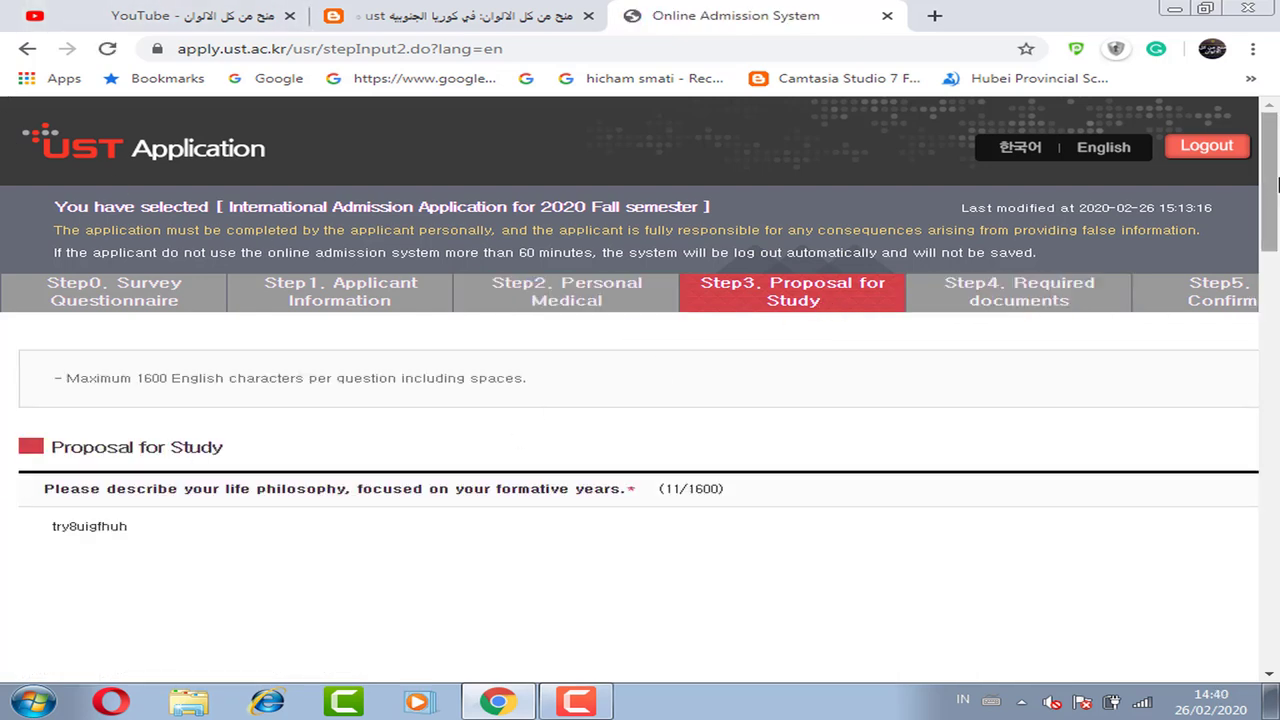
{"action": "left_click_drag", "start_coordinate": [1275, 176], "coordinate": [1277, 231]}
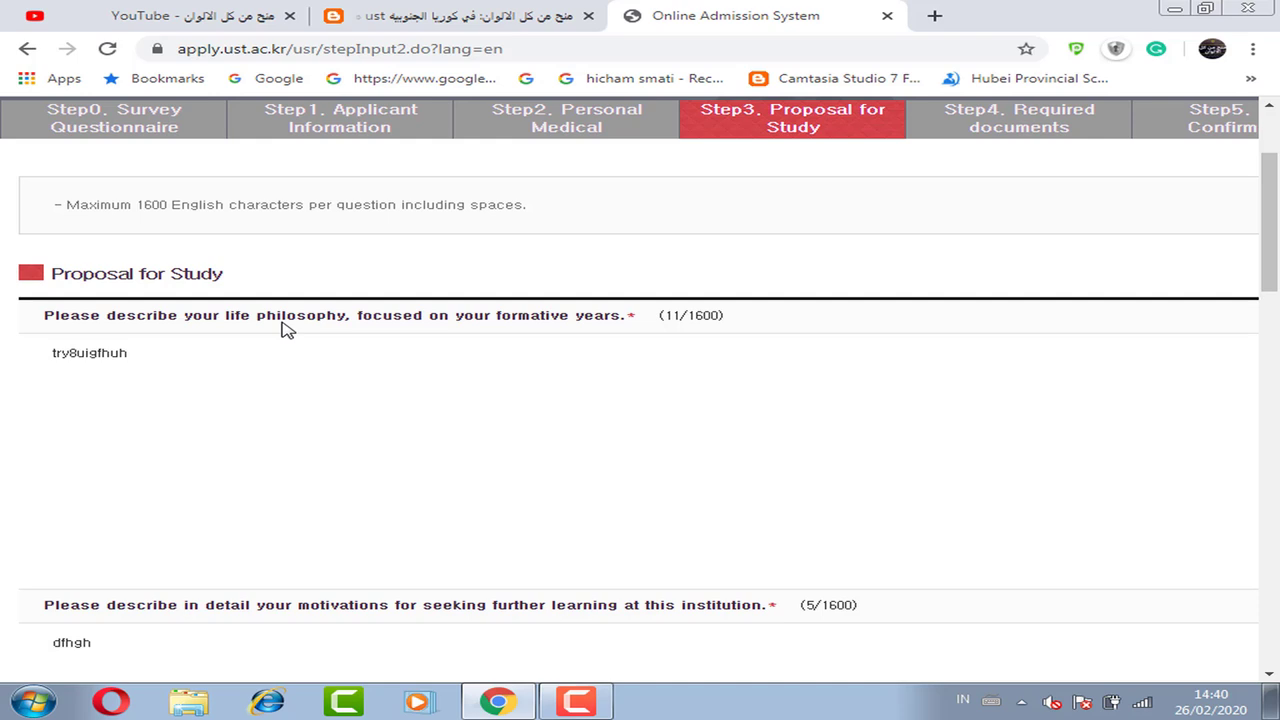
{"action": "left_click_drag", "start_coordinate": [75, 316], "coordinate": [526, 331]}
{"action": "left_click", "coordinate": [530, 331]}
{"action": "left_click_drag", "start_coordinate": [44, 316], "coordinate": [56, 318]}
{"action": "left_click_drag", "start_coordinate": [170, 330], "coordinate": [640, 314]}
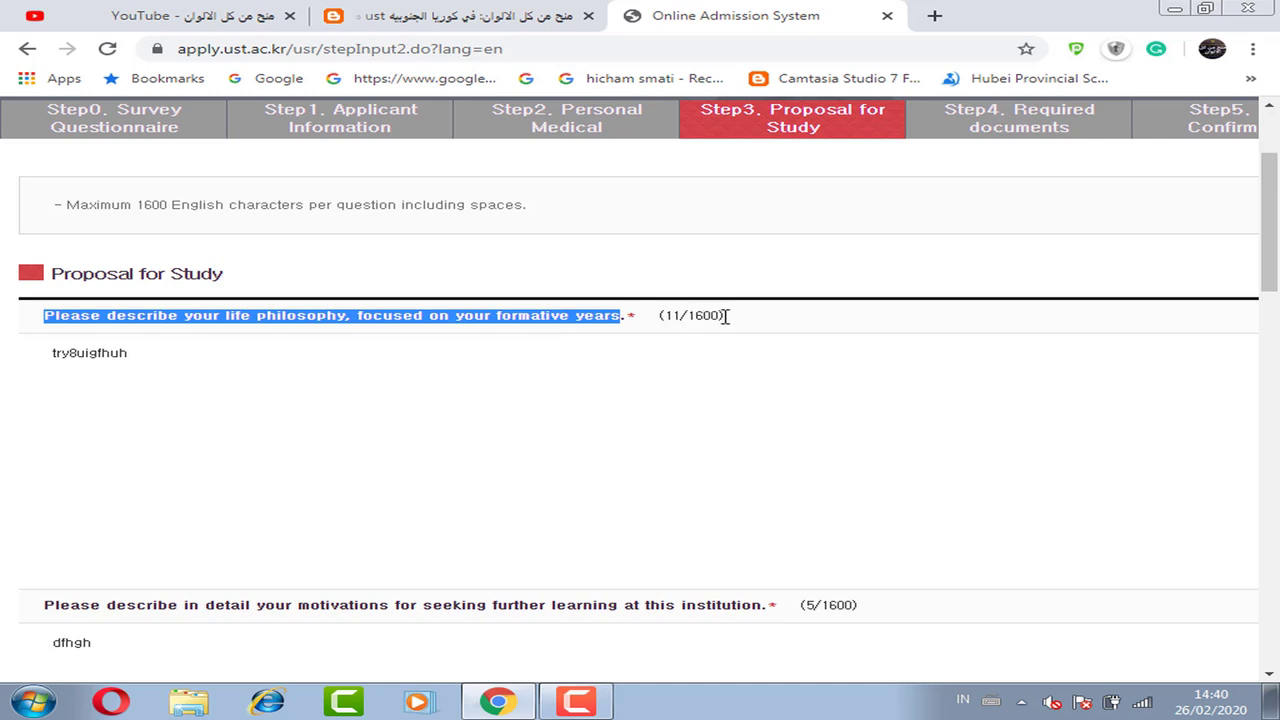
Step: Look through the remaining Proposal for Study questions, from study motivations to the desired career path after graduation
{"action": "scroll", "coordinate": [975, 340], "scroll_direction": "down", "scroll_amount": 4}
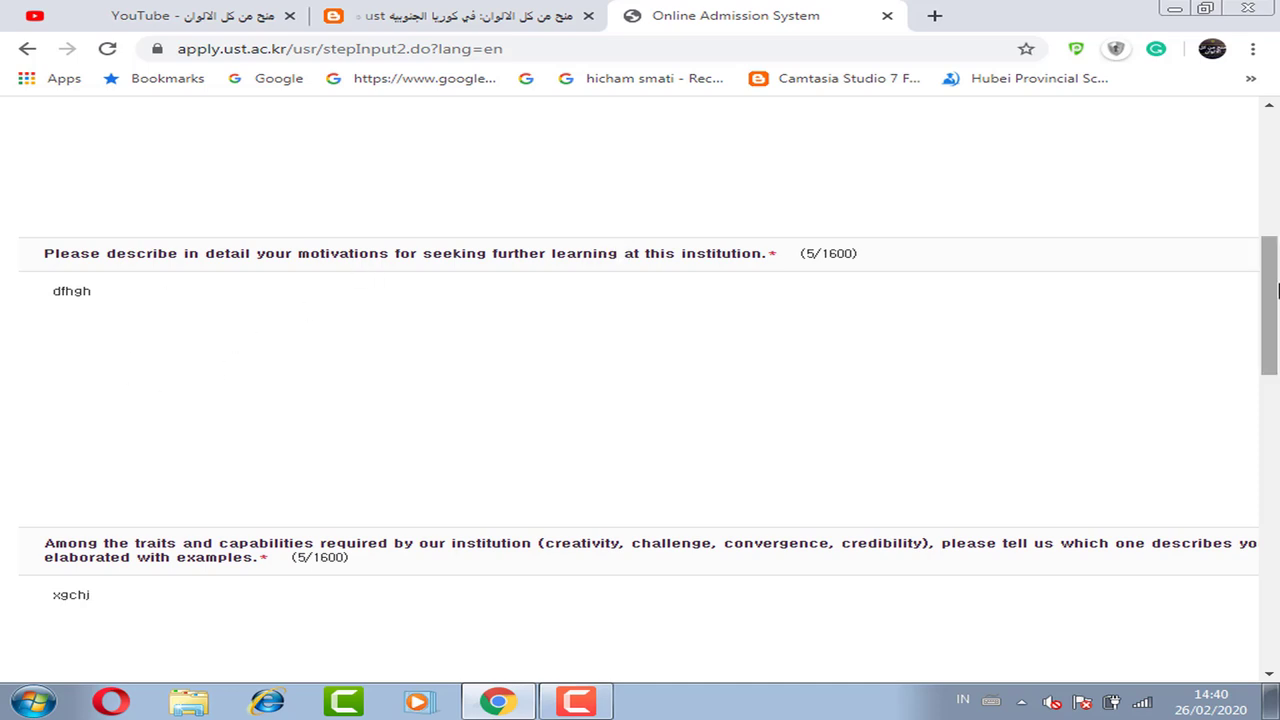
{"action": "left_click_drag", "start_coordinate": [1268, 307], "coordinate": [1270, 597]}
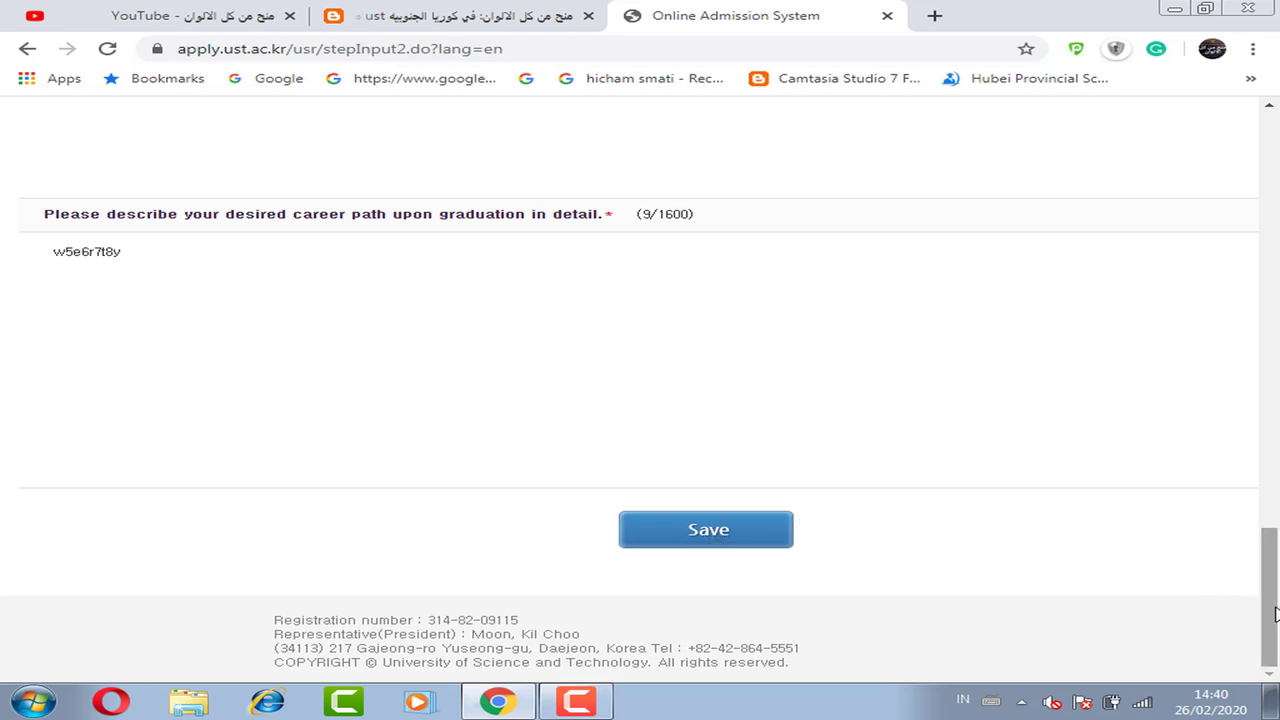
{"action": "left_click_drag", "start_coordinate": [1266, 590], "coordinate": [1272, 115]}
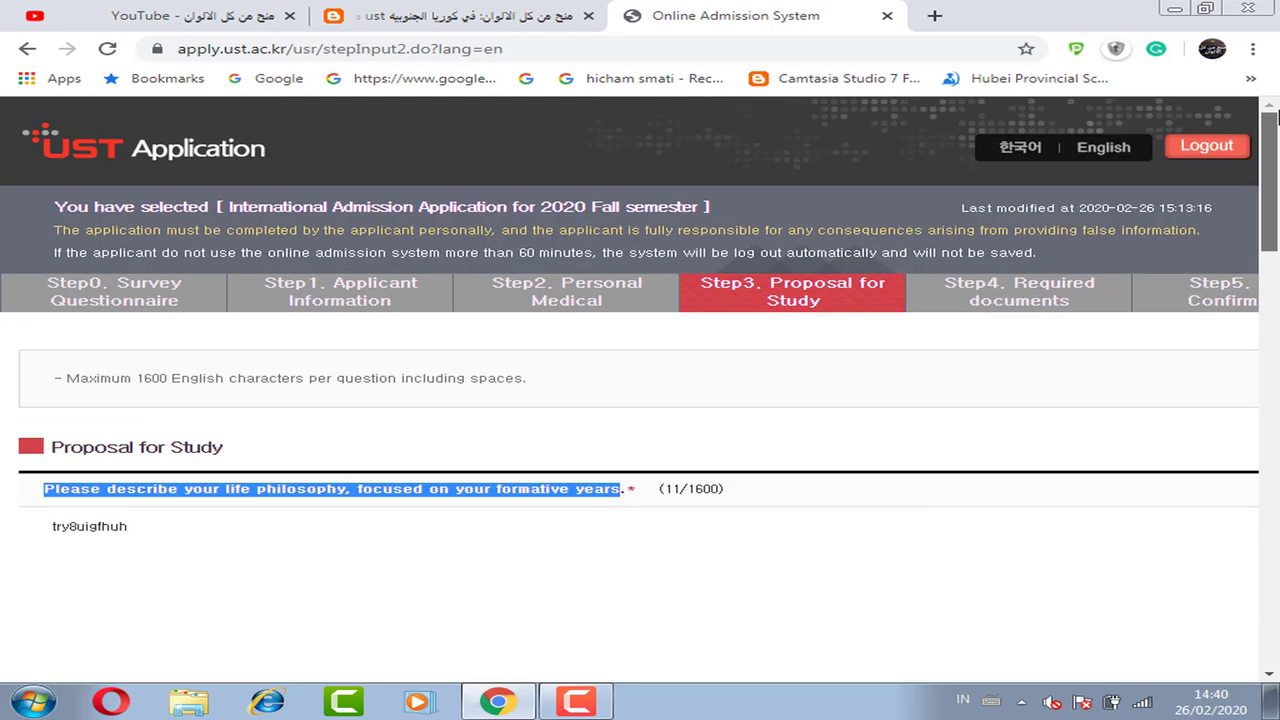
Step: Open the Step4 Required documents page and review the list, highlighting the English score, bachelor's certificate, transcript and career certificate entries
{"action": "left_click", "coordinate": [1034, 306]}
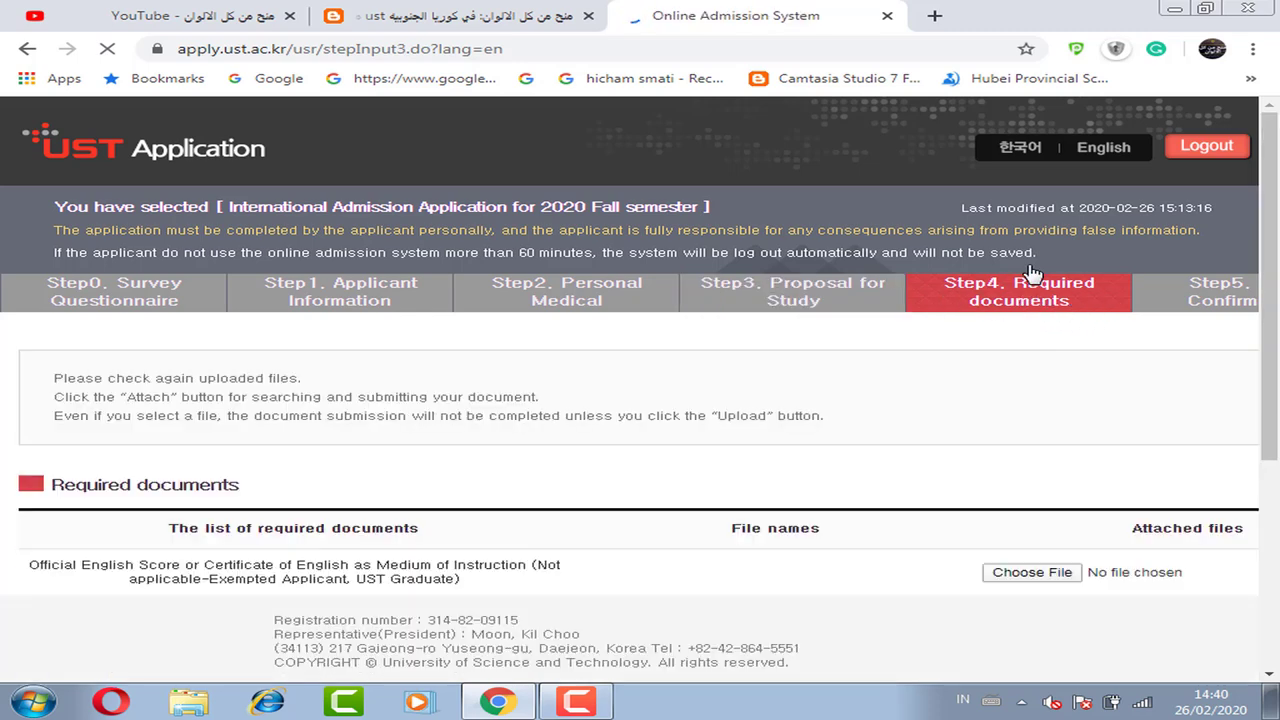
{"action": "scroll", "coordinate": [1276, 390], "scroll_direction": "down", "scroll_amount": 2}
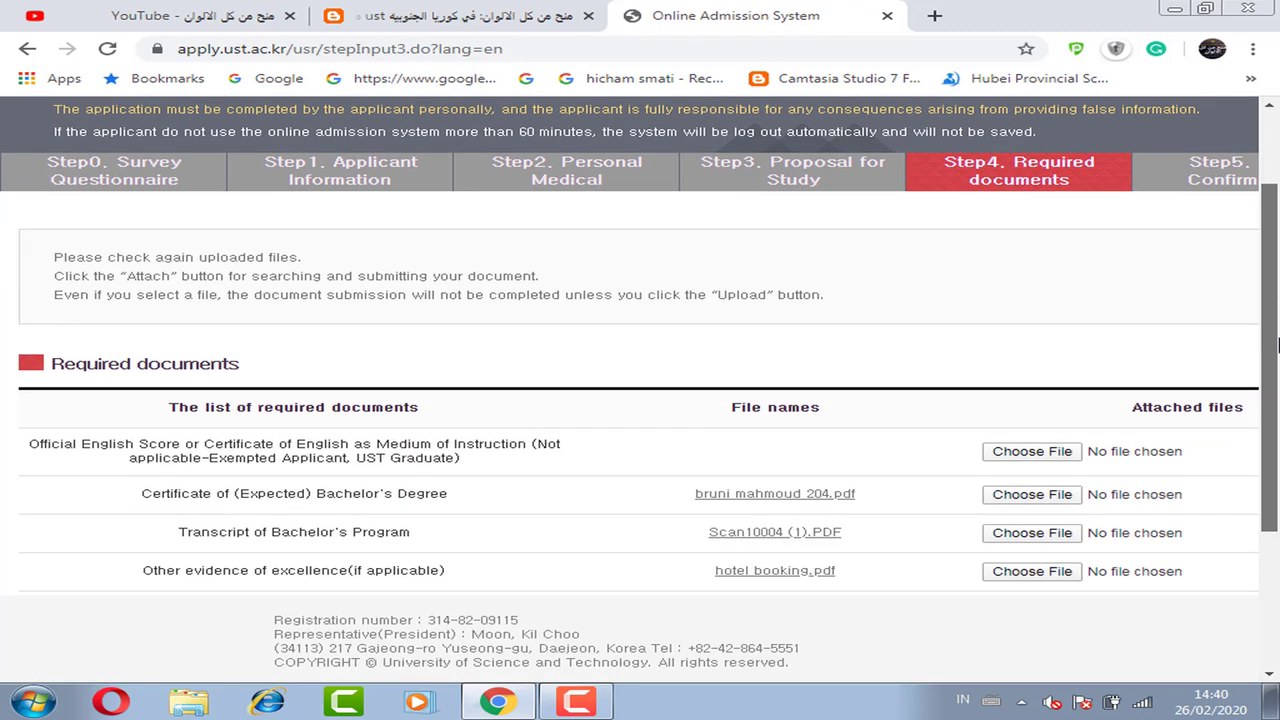
{"action": "scroll", "coordinate": [1276, 390], "scroll_direction": "down", "scroll_amount": 1}
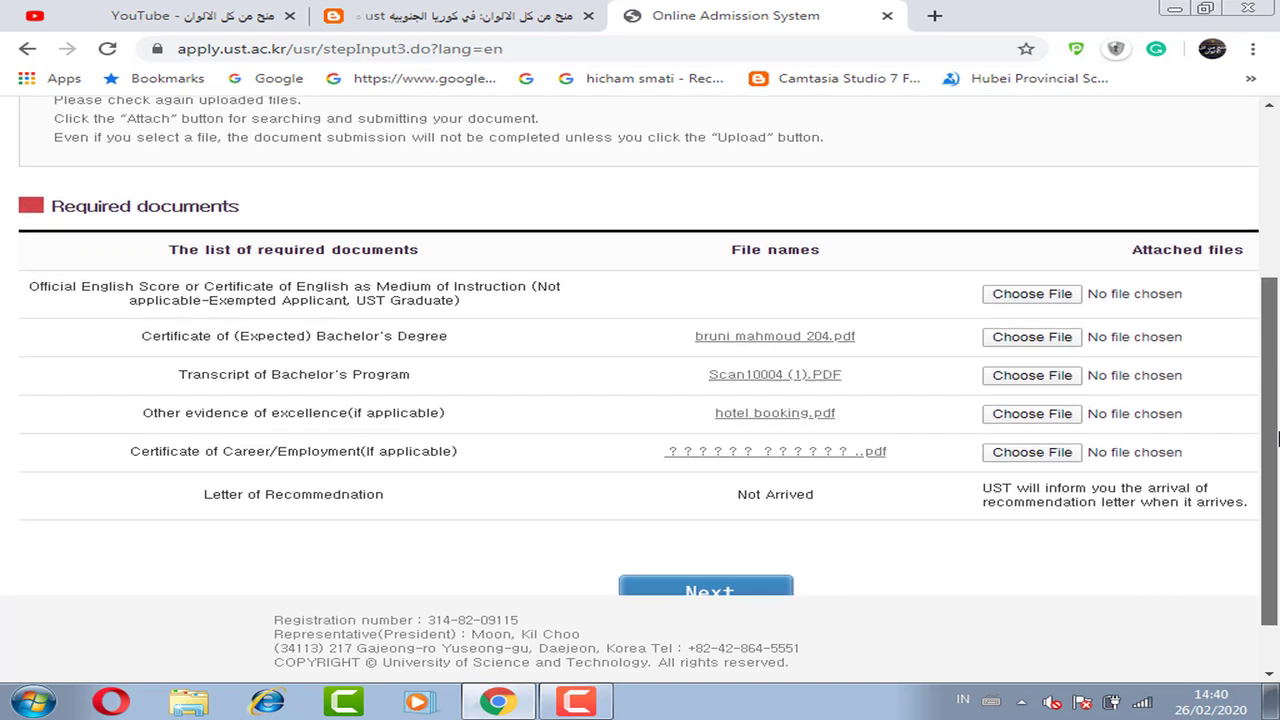
{"action": "left_click_drag", "start_coordinate": [30, 286], "coordinate": [580, 300]}
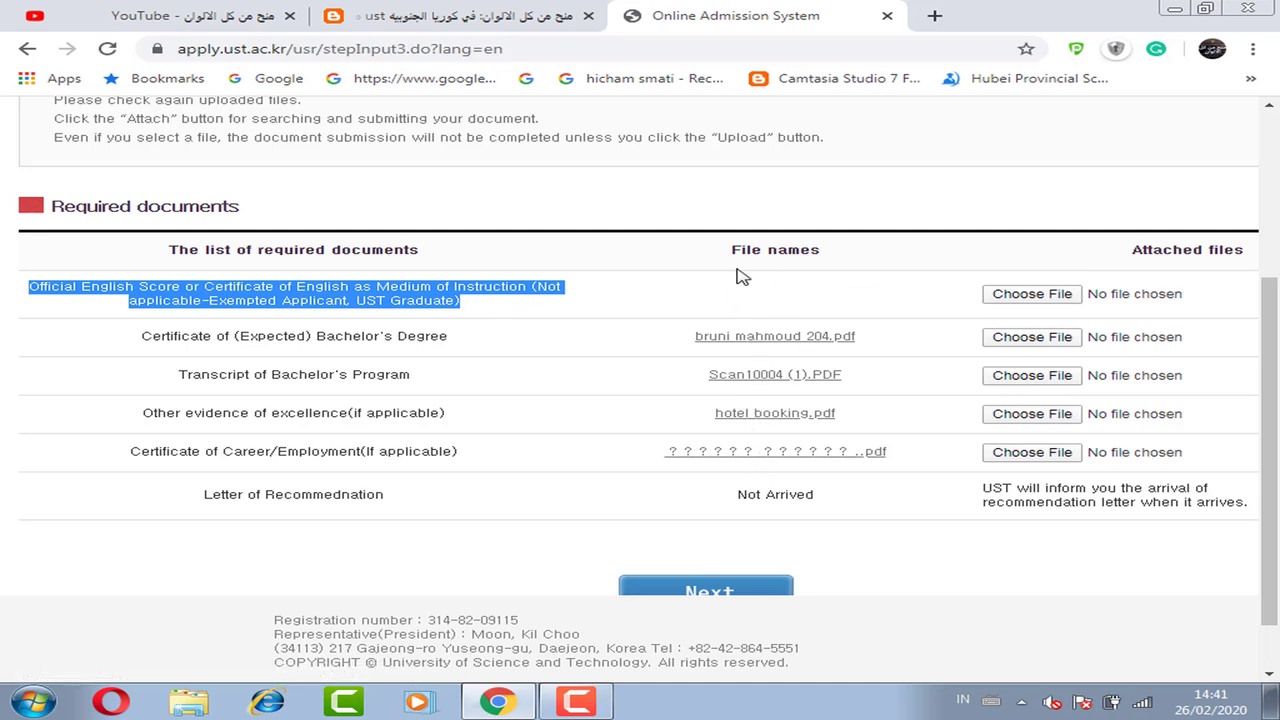
{"action": "left_click_drag", "start_coordinate": [173, 338], "coordinate": [452, 336]}
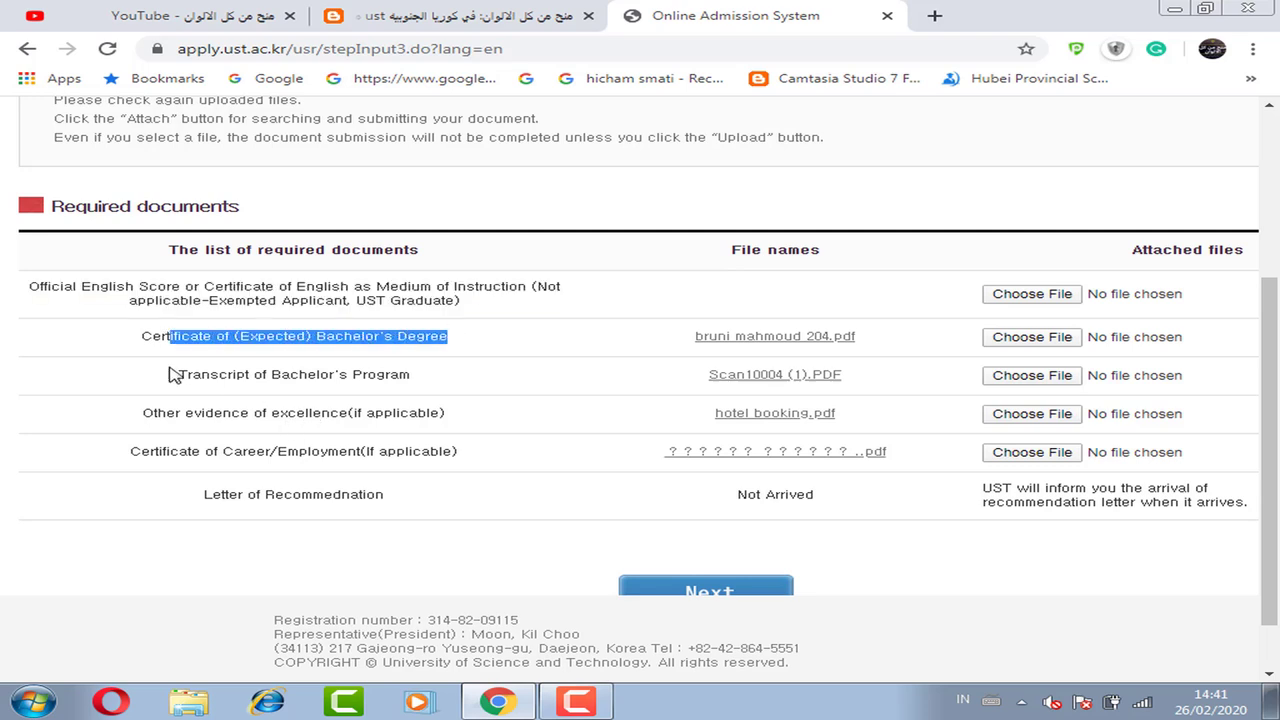
{"action": "left_click_drag", "start_coordinate": [176, 374], "coordinate": [433, 386]}
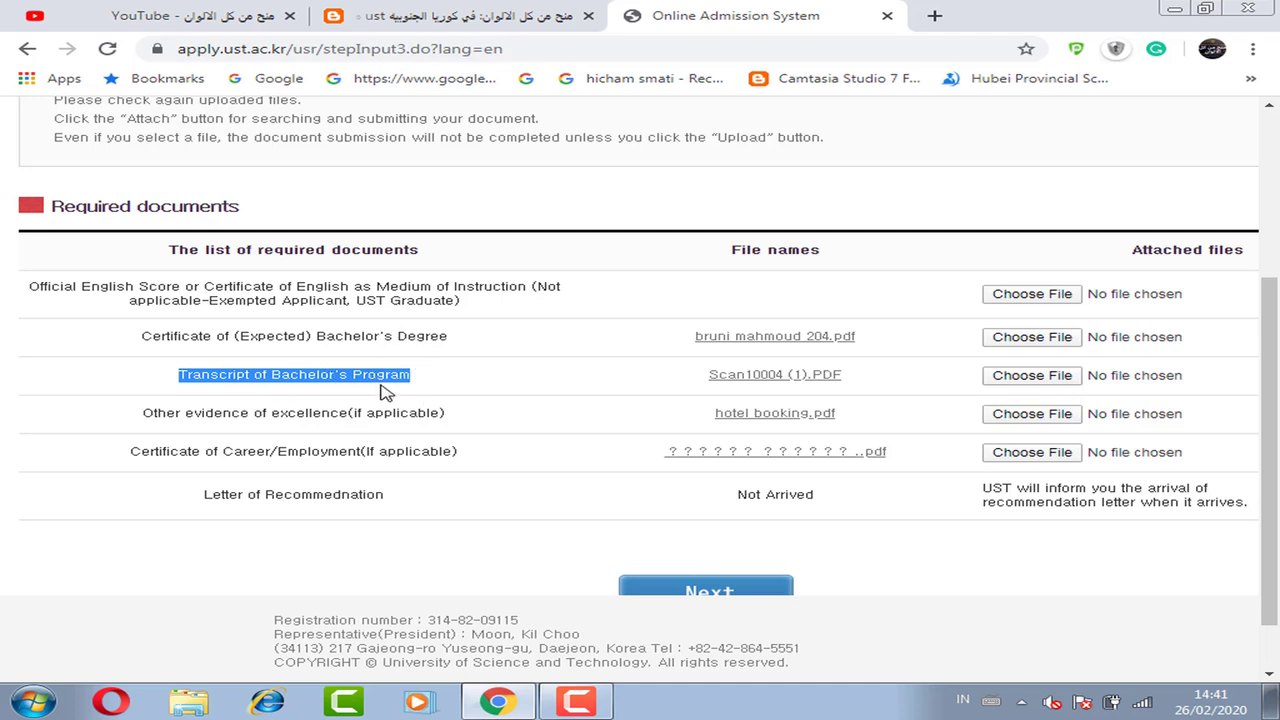
{"action": "left_click_drag", "start_coordinate": [143, 462], "coordinate": [486, 460]}
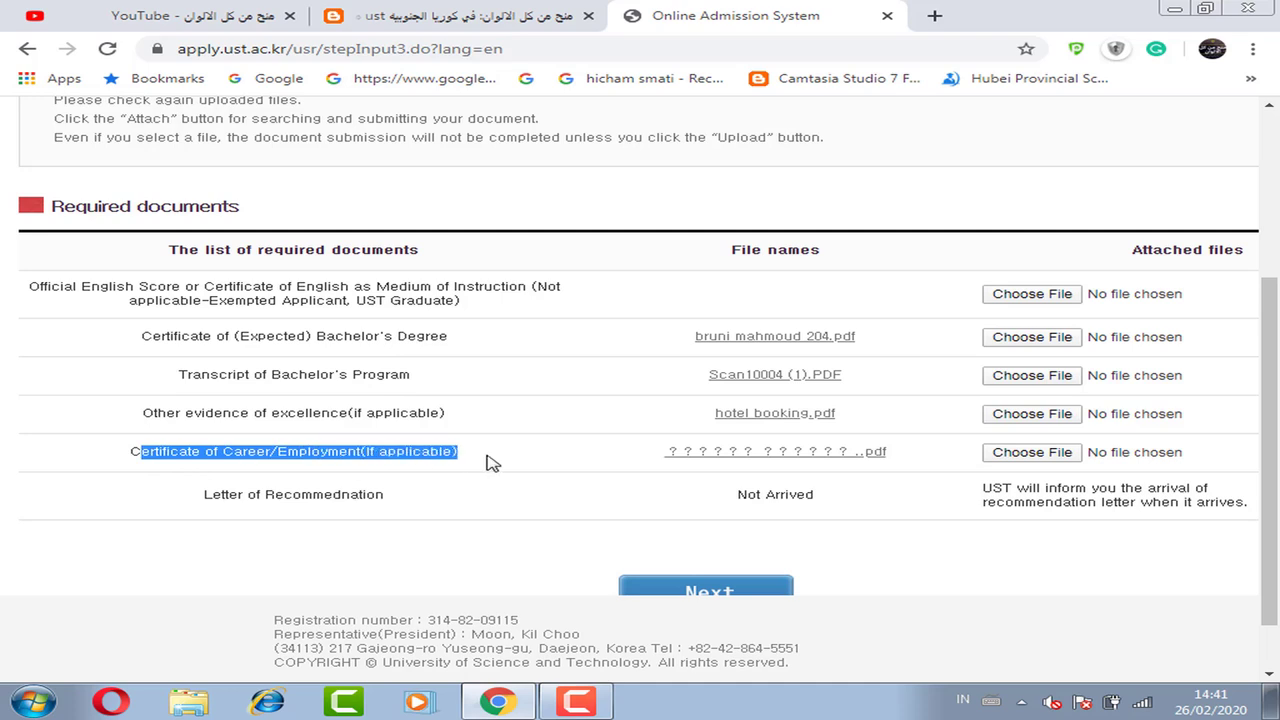
{"action": "scroll", "coordinate": [700, 575], "scroll_direction": "down", "scroll_amount": 1}
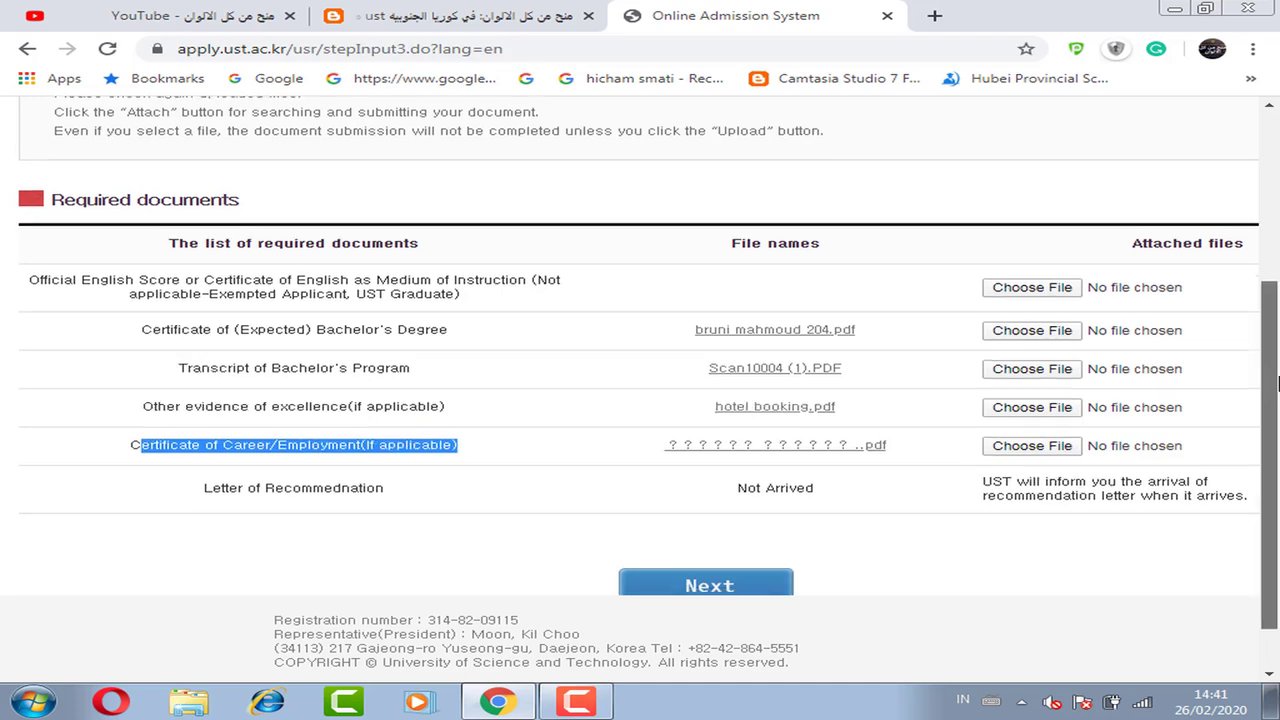
{"action": "left_click", "coordinate": [731, 530]}
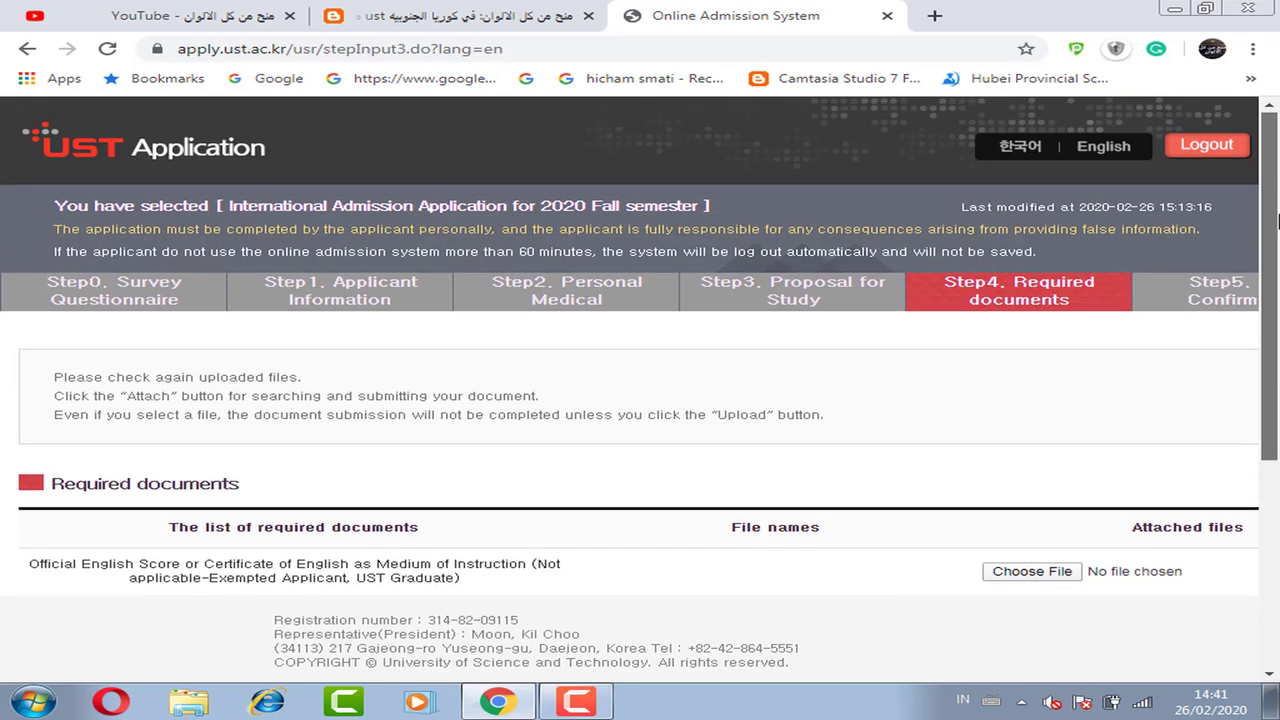
Step: Open the Step5 Confirm page and review the applicant information and the application fee notes at the end
{"action": "left_click", "coordinate": [1212, 302]}
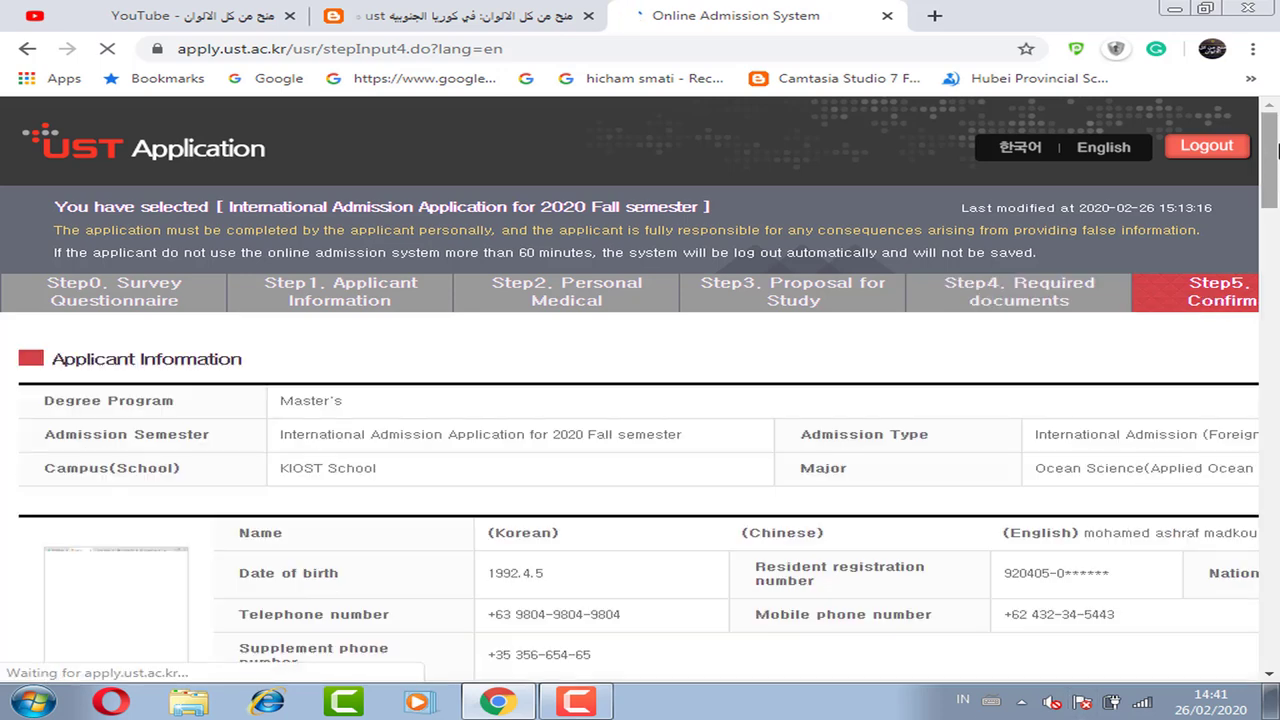
{"action": "left_click_drag", "start_coordinate": [1277, 159], "coordinate": [1277, 188]}
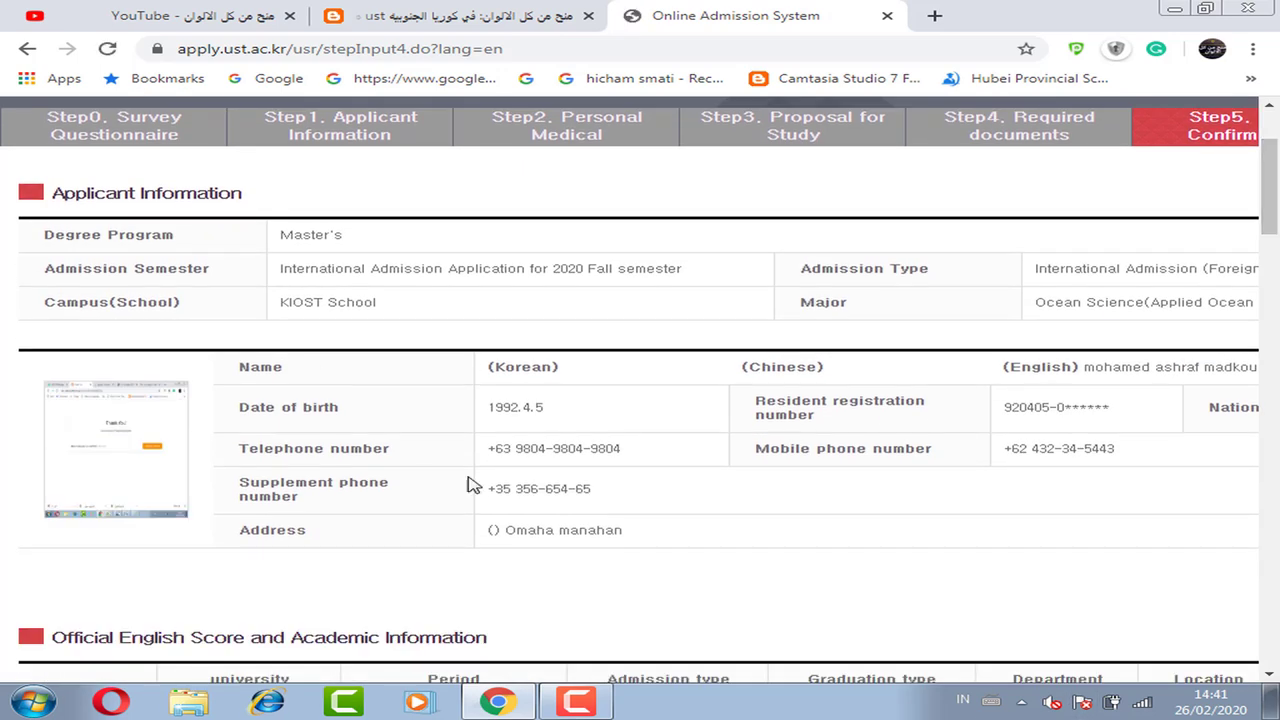
{"action": "left_click_drag", "start_coordinate": [1270, 186], "coordinate": [1272, 625]}
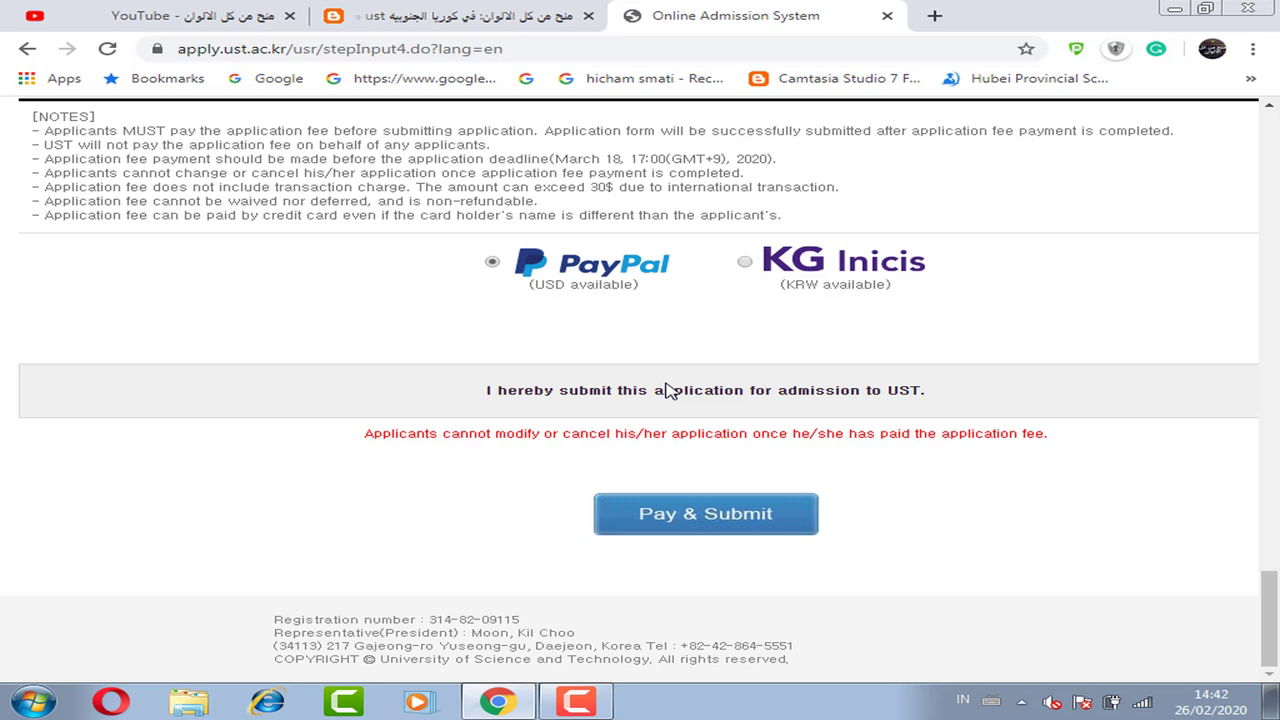
{"action": "left_click_drag", "start_coordinate": [589, 189], "coordinate": [613, 189]}
Step: Start Pay & Submit with PayPal as the payment method, then close the payment window without paying
{"action": "left_click", "coordinate": [692, 516]}
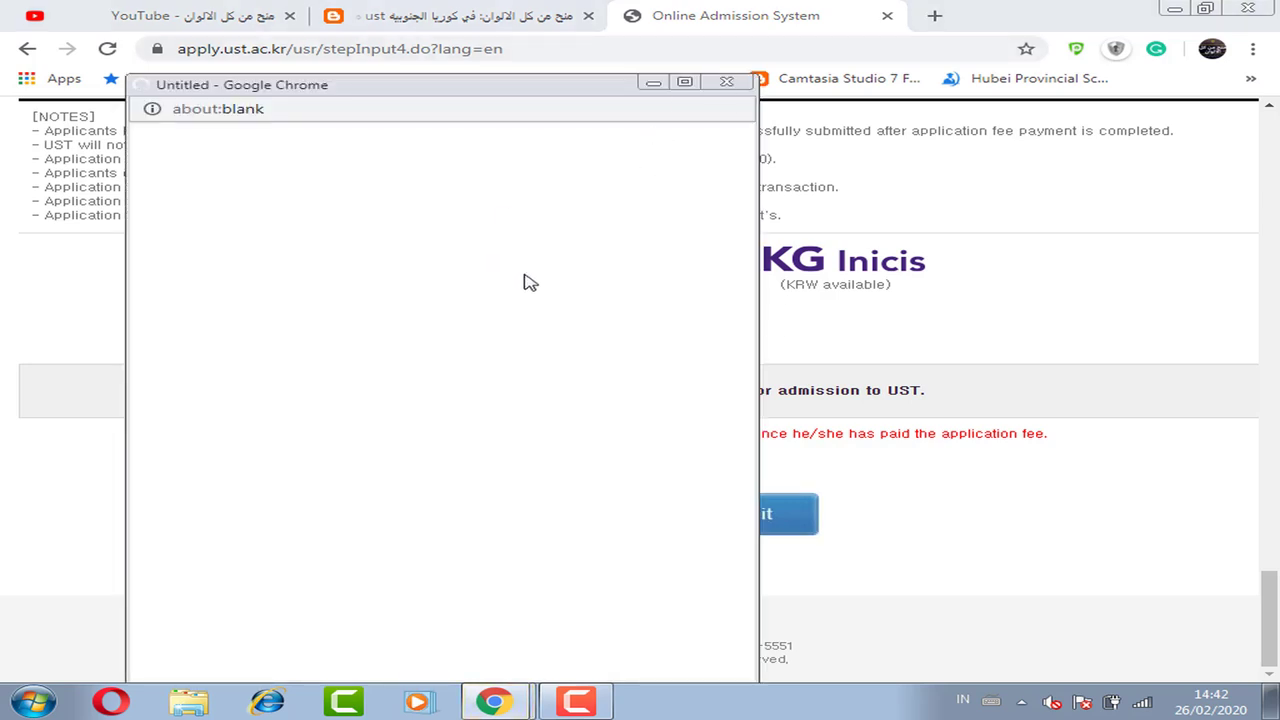
{"action": "left_click", "coordinate": [727, 83]}
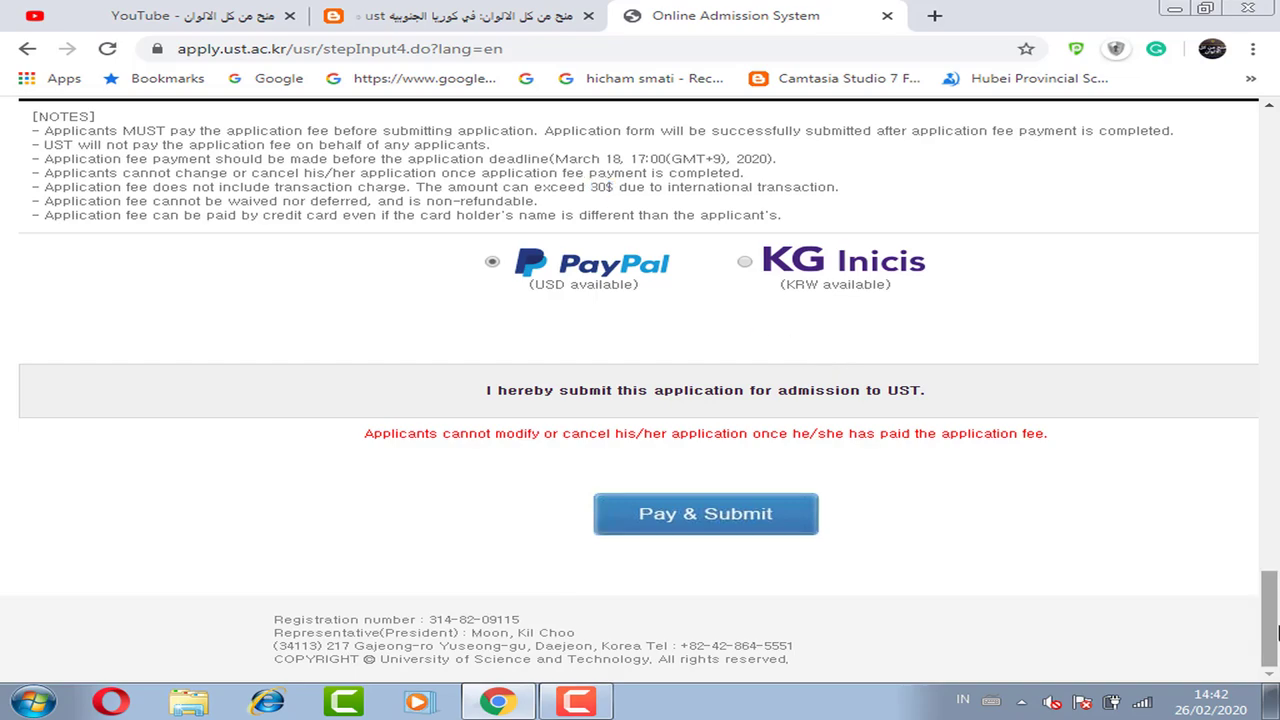
{"action": "left_click_drag", "start_coordinate": [1268, 619], "coordinate": [1268, 155]}
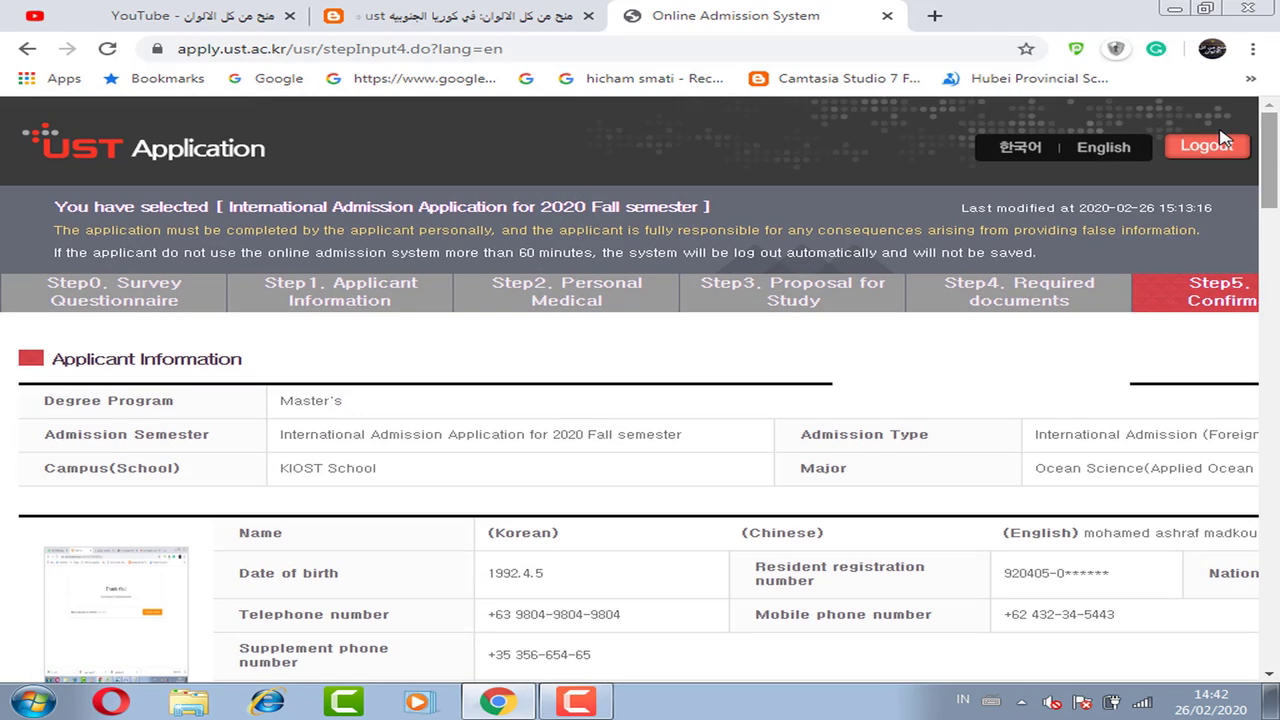
Step: Switch to the UST scholarship blog post and highlight the monthly stipend amounts for master's and doctoral students
{"action": "left_click", "coordinate": [490, 8]}
{"action": "left_click_drag", "start_coordinate": [1270, 570], "coordinate": [1272, 368]}
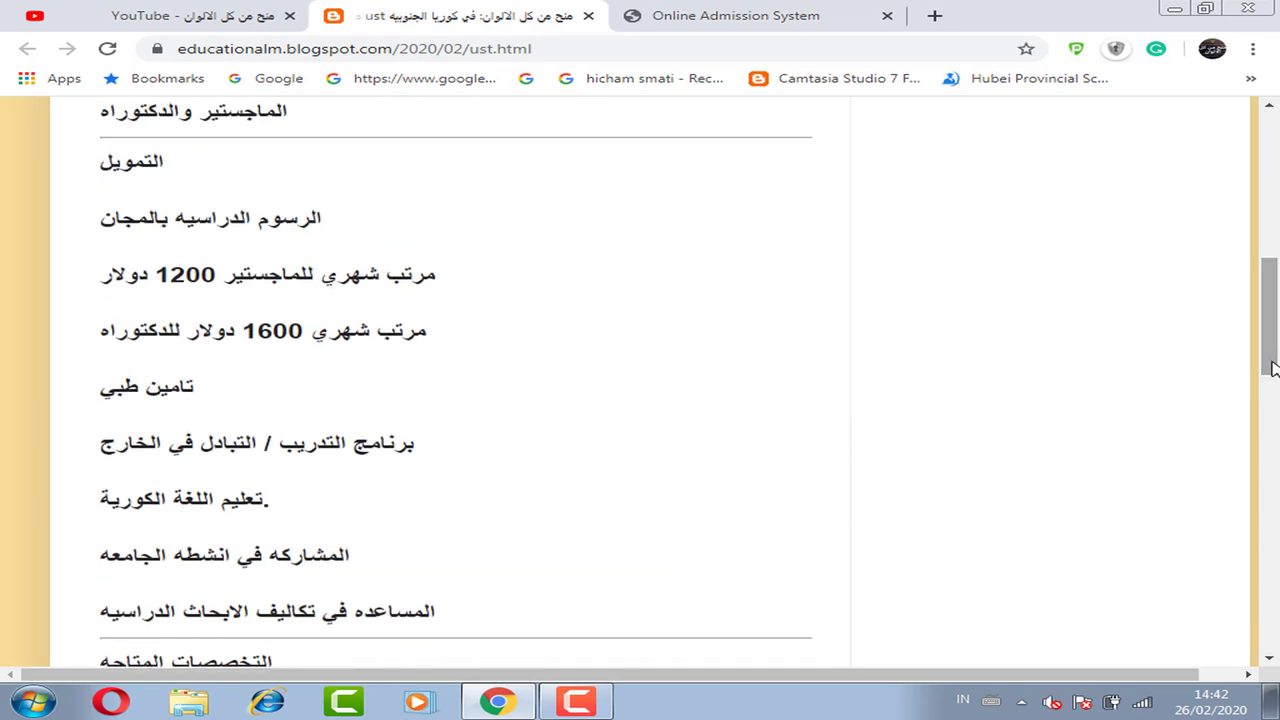
{"action": "left_click_drag", "start_coordinate": [224, 275], "coordinate": [190, 276]}
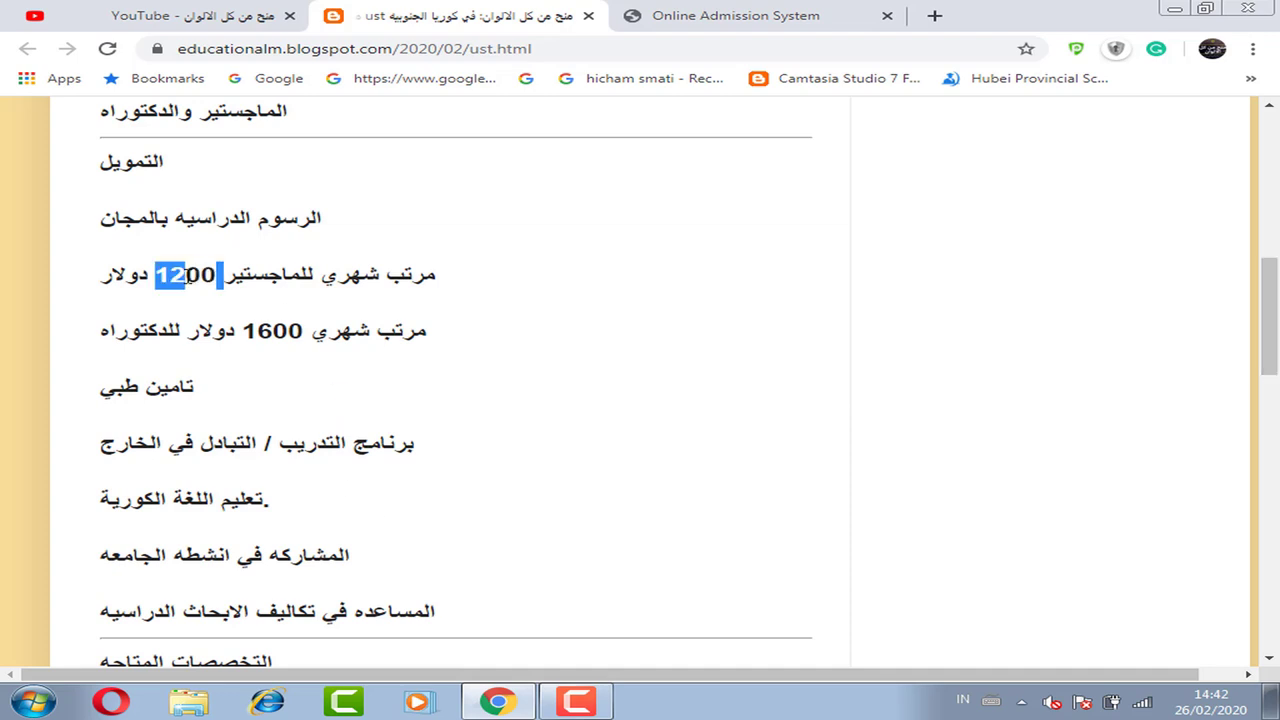
{"action": "left_click", "coordinate": [224, 275]}
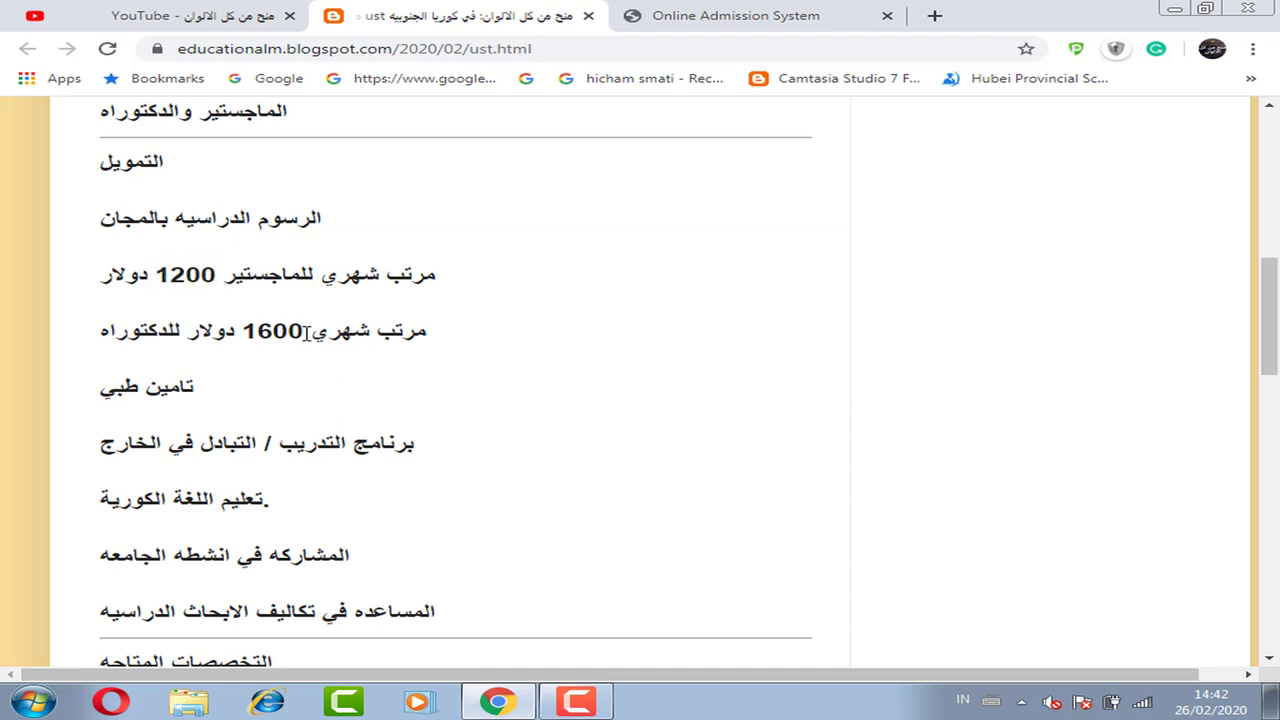
{"action": "left_click_drag", "start_coordinate": [302, 330], "coordinate": [249, 333]}
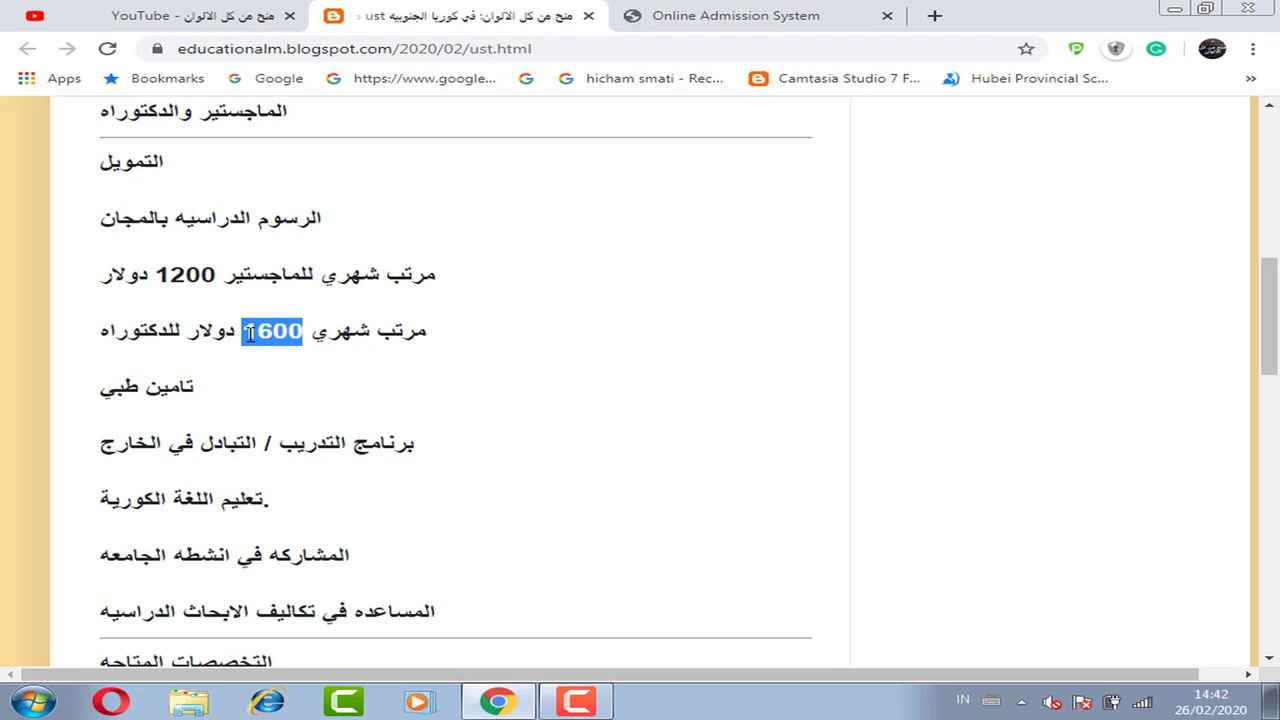